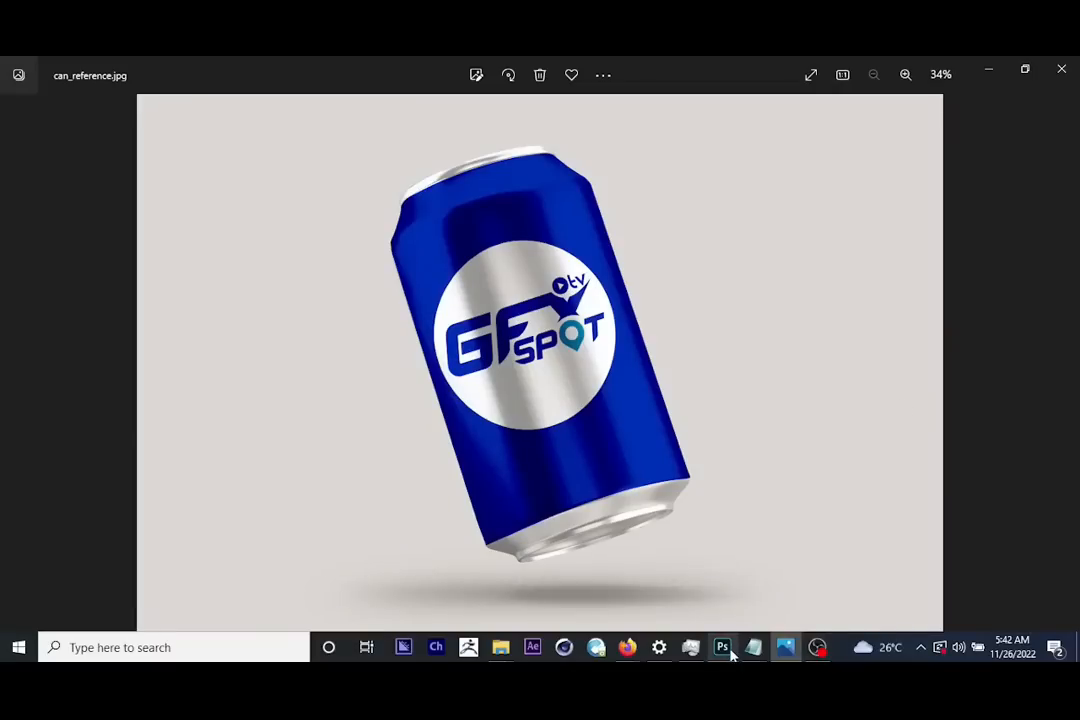
Switch to Photoshop, open can.png from the packaging mockup tutorial folder and add a new layer above the background
click(730, 651)
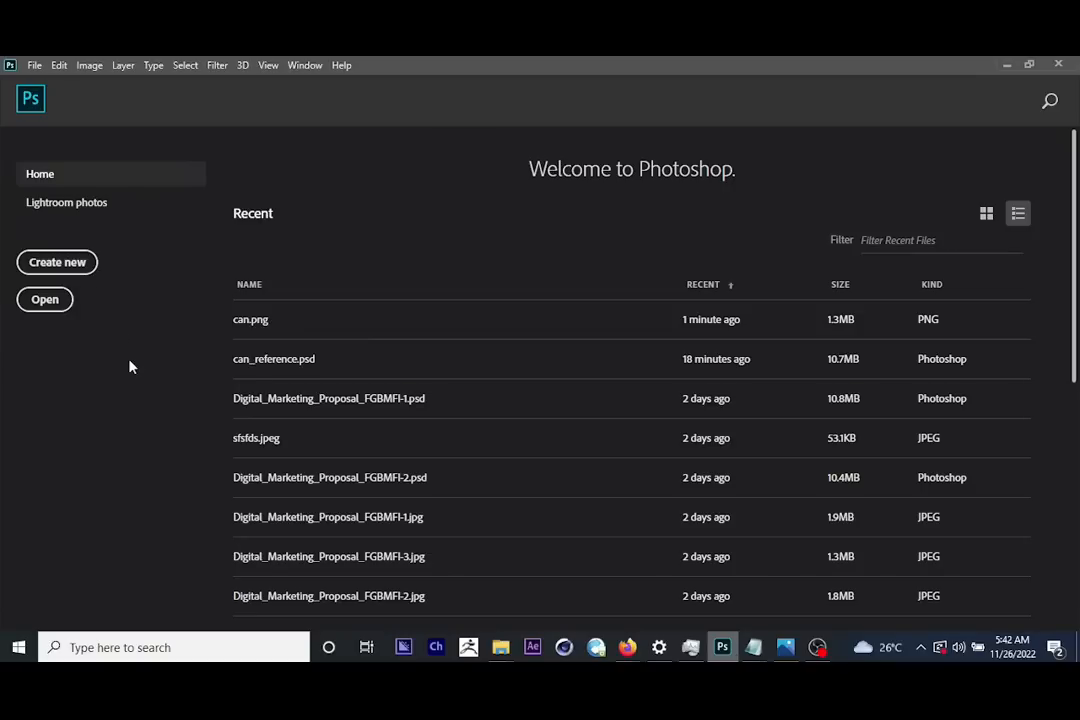
click(38, 66)
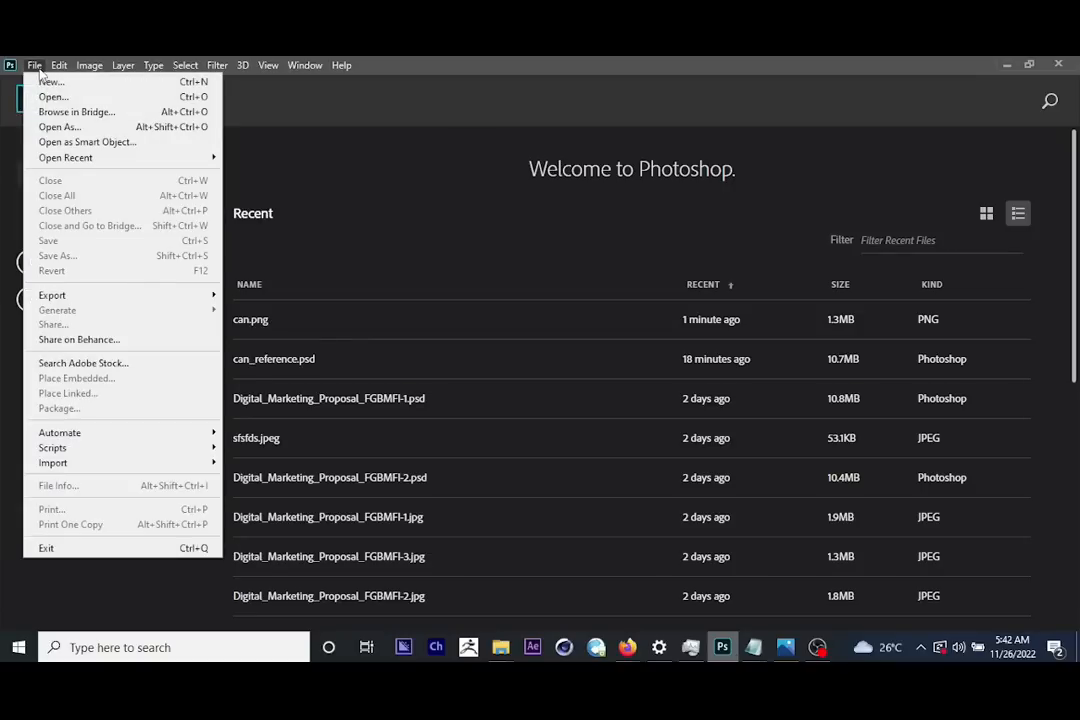
click(54, 97)
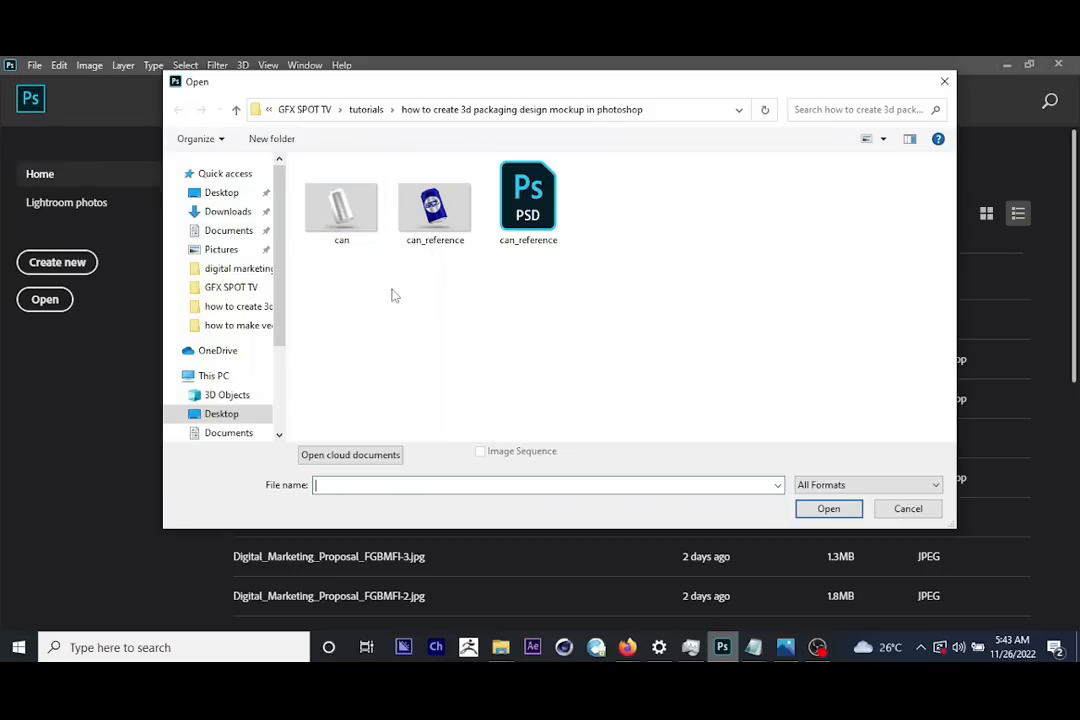
click(340, 205)
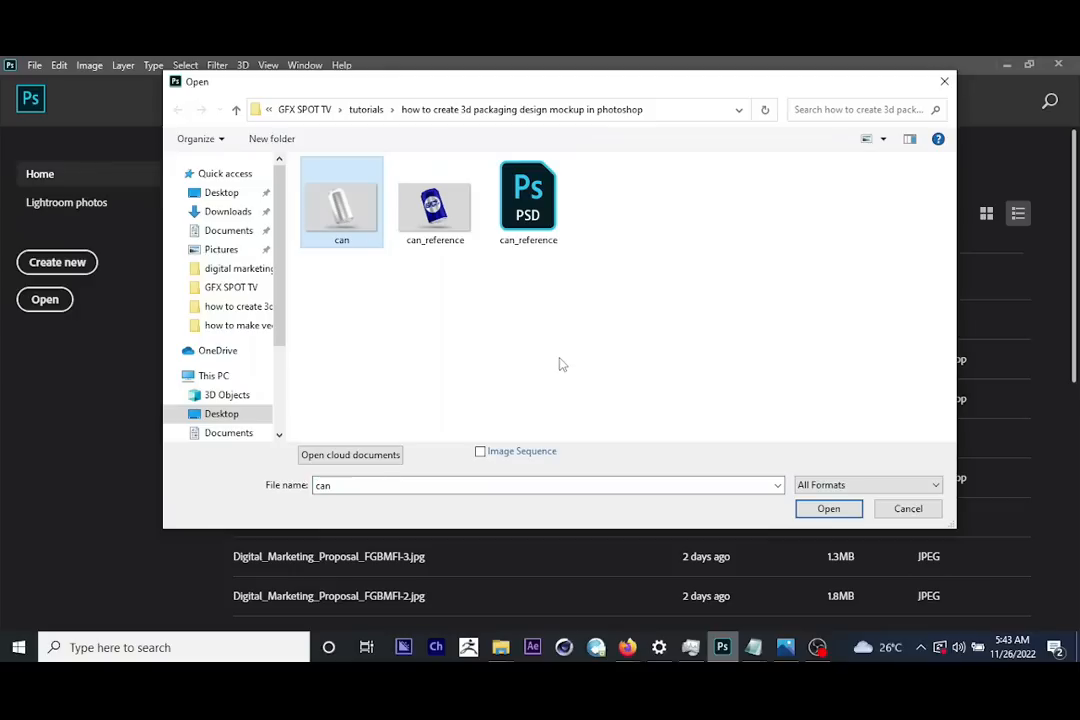
click(830, 510)
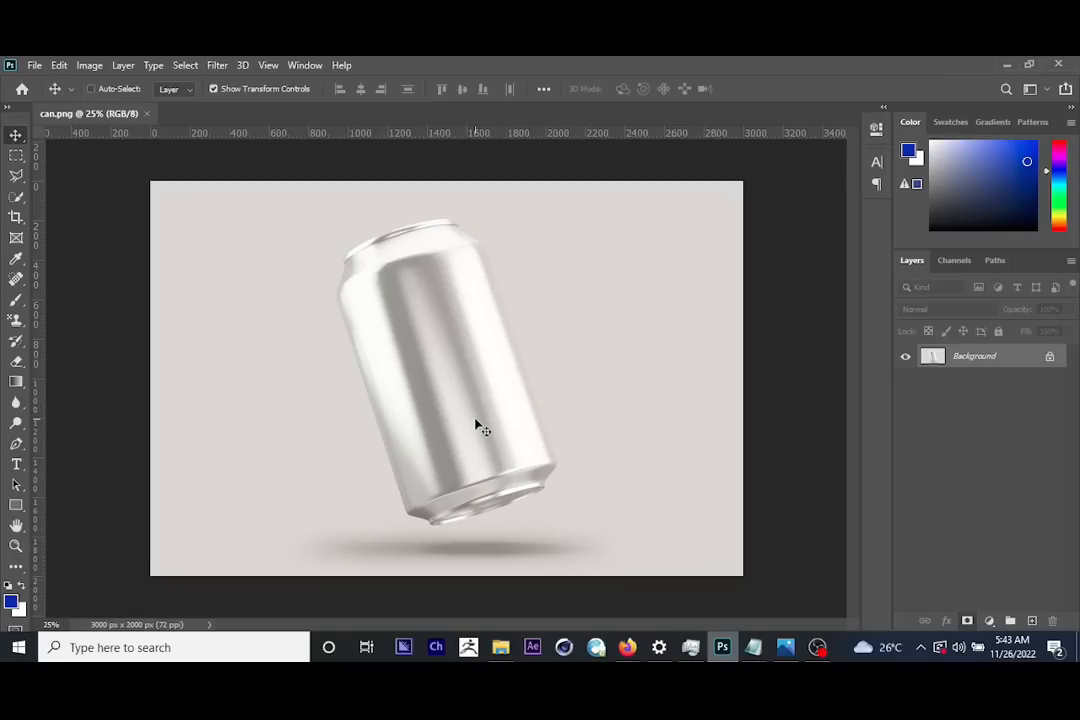
click(1034, 621)
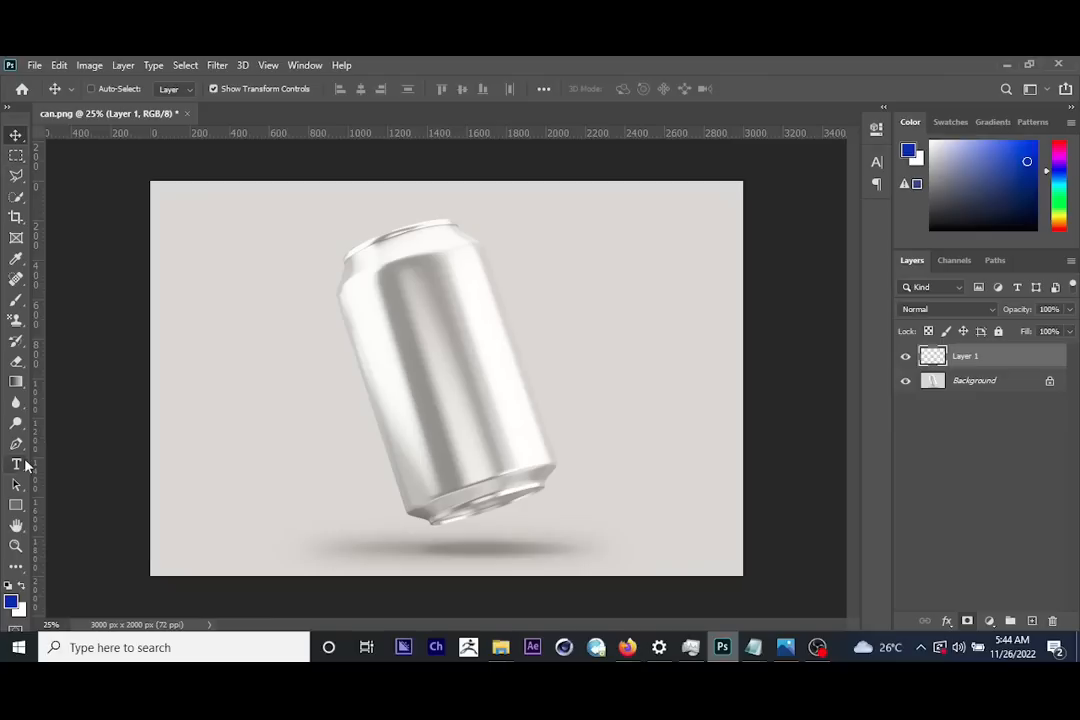
click(16, 156)
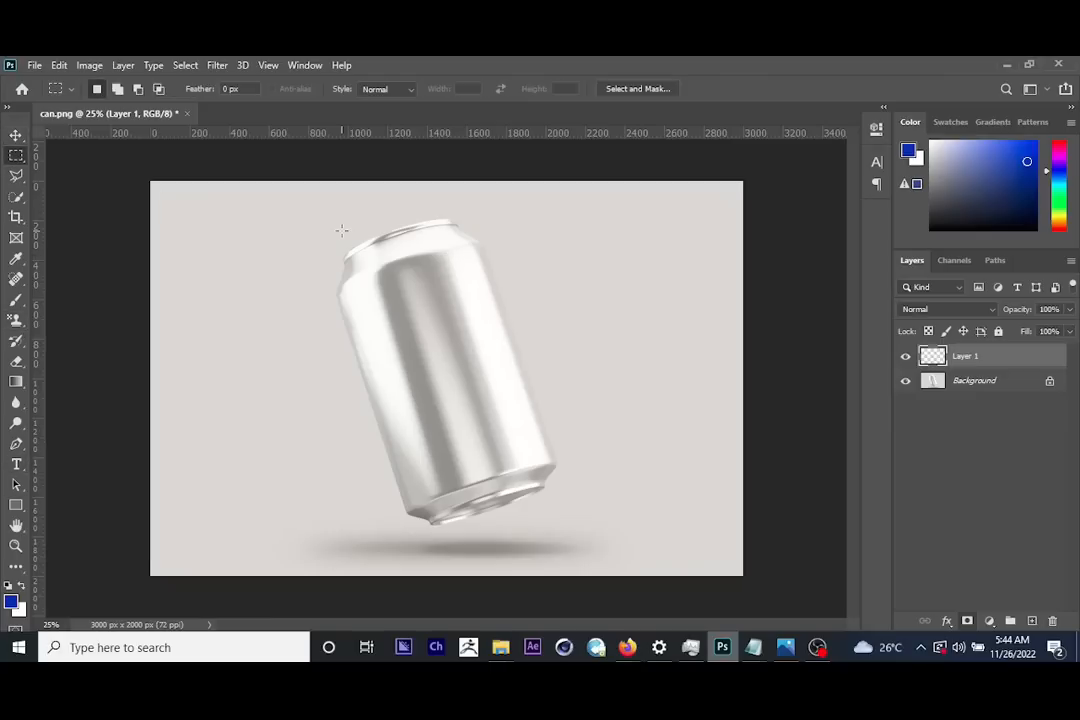
drag(342, 231, 528, 542)
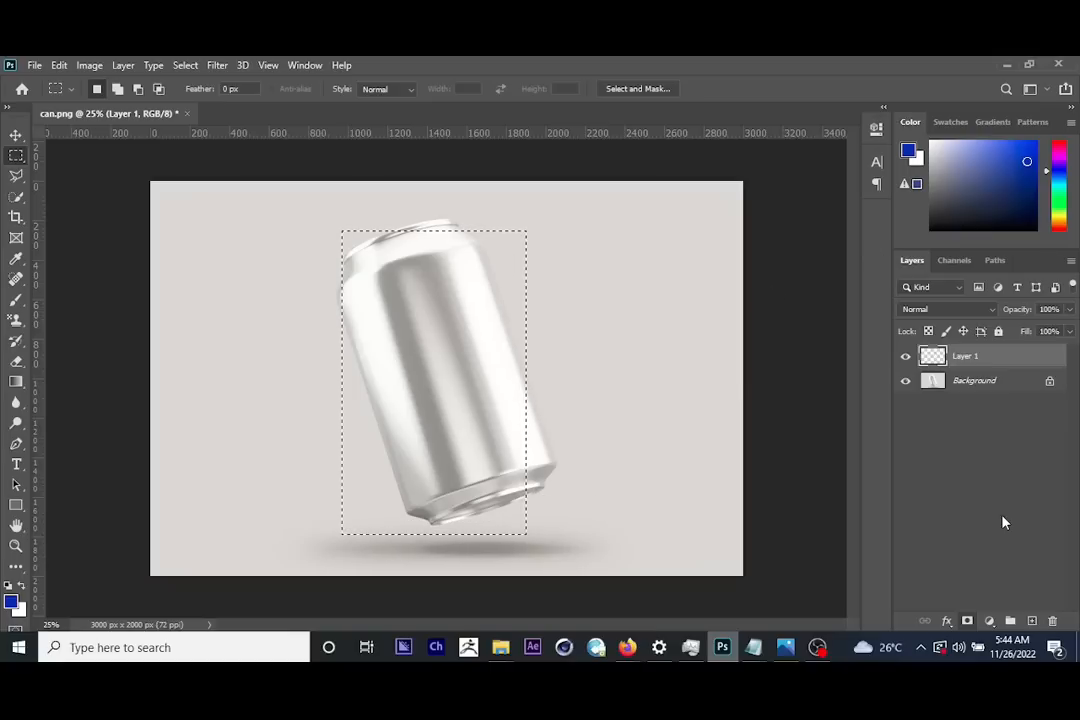
key(alt+BackSpace)
key(ctrl+z)
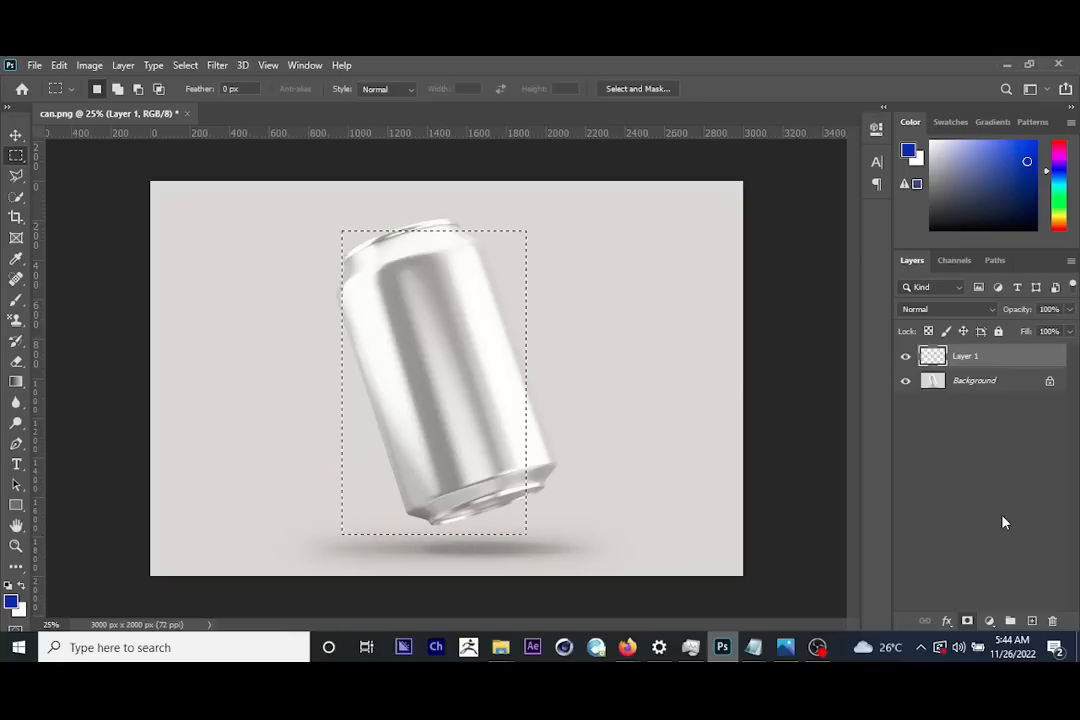
key(ctrl+d)
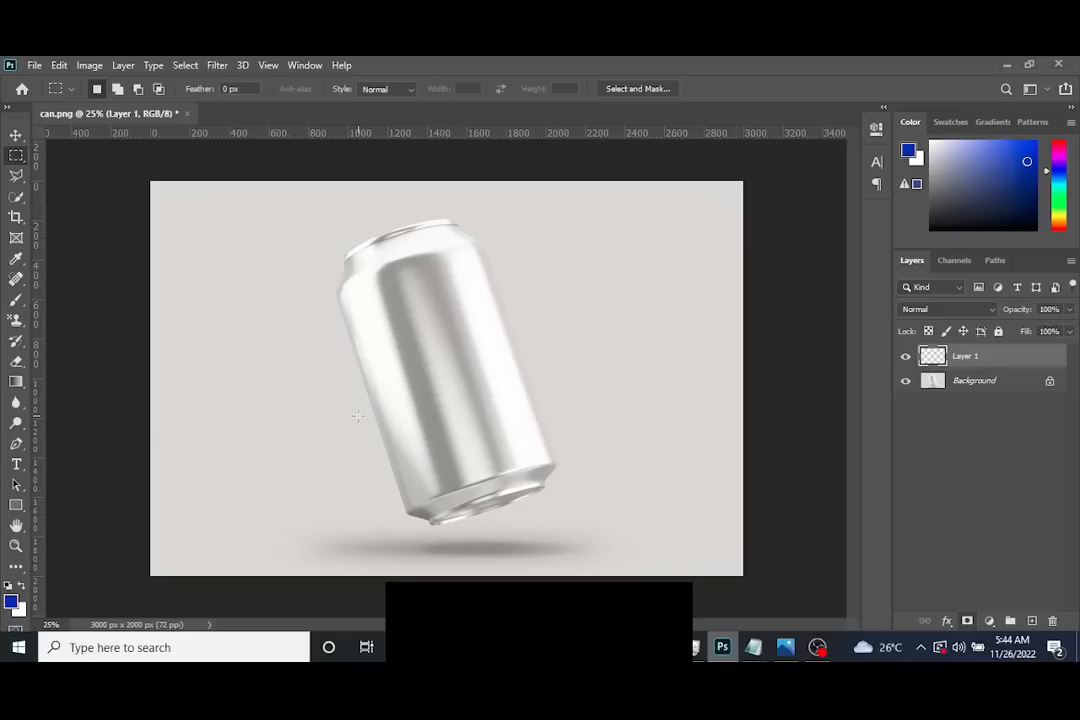
Draw a blue rectangle shape about 836 × 1324 px over the can and move it up slightly to cover the can's middle
click(15, 506)
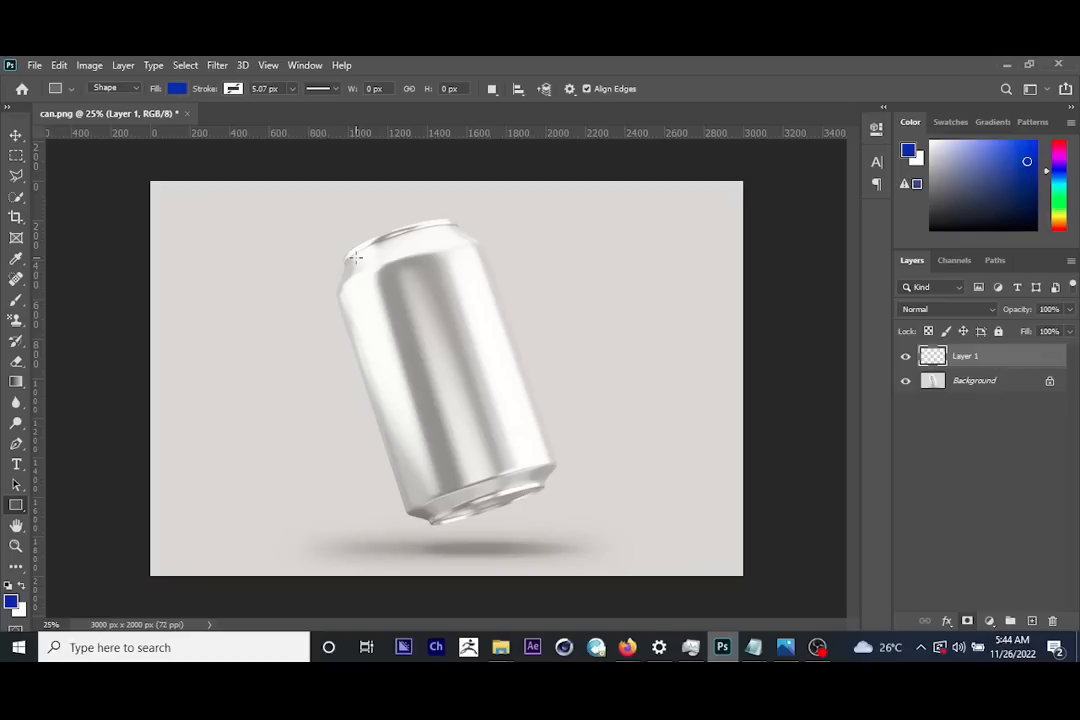
click(355, 257)
click(552, 285)
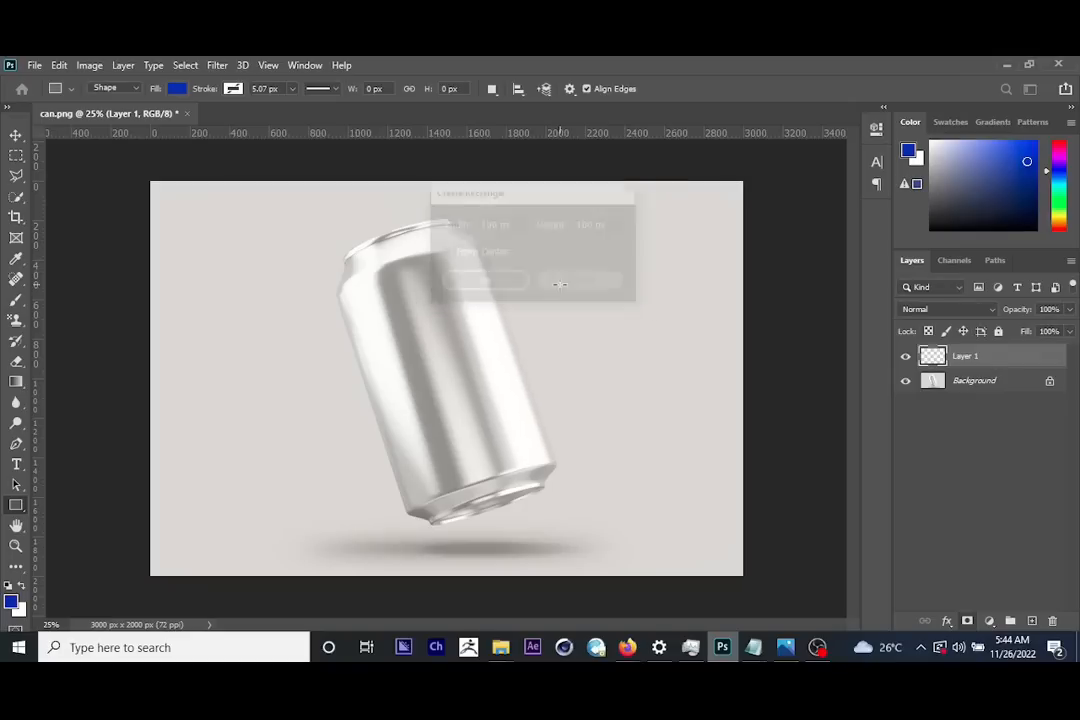
drag(370, 272, 535, 532)
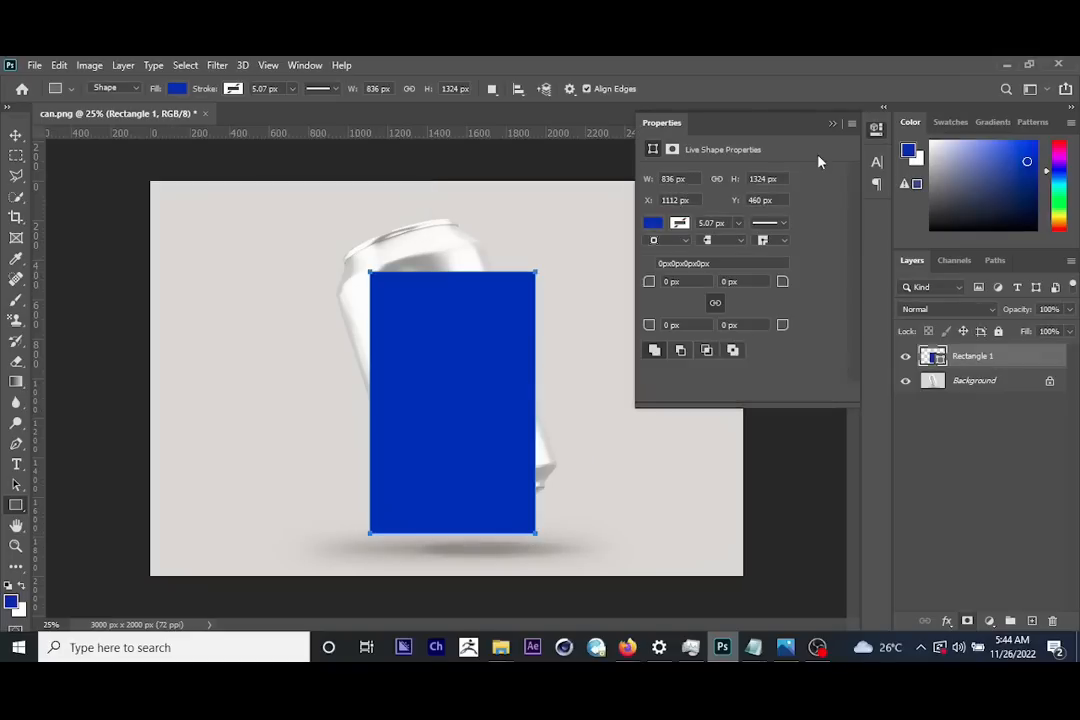
click(830, 125)
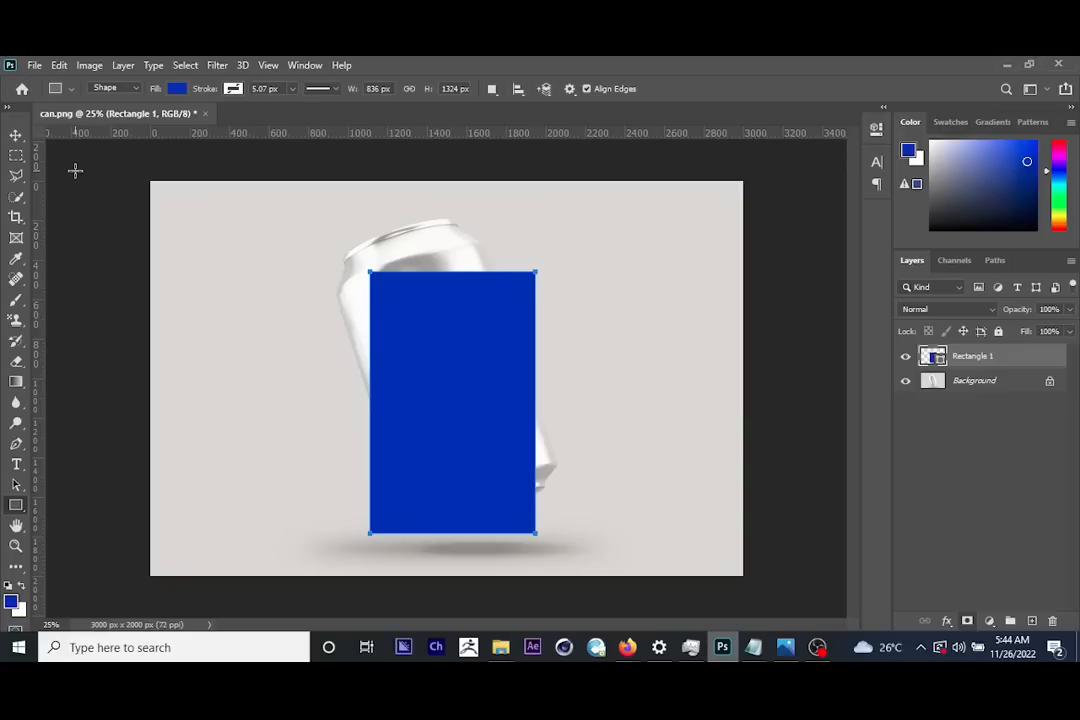
click(15, 134)
drag(439, 344, 435, 308)
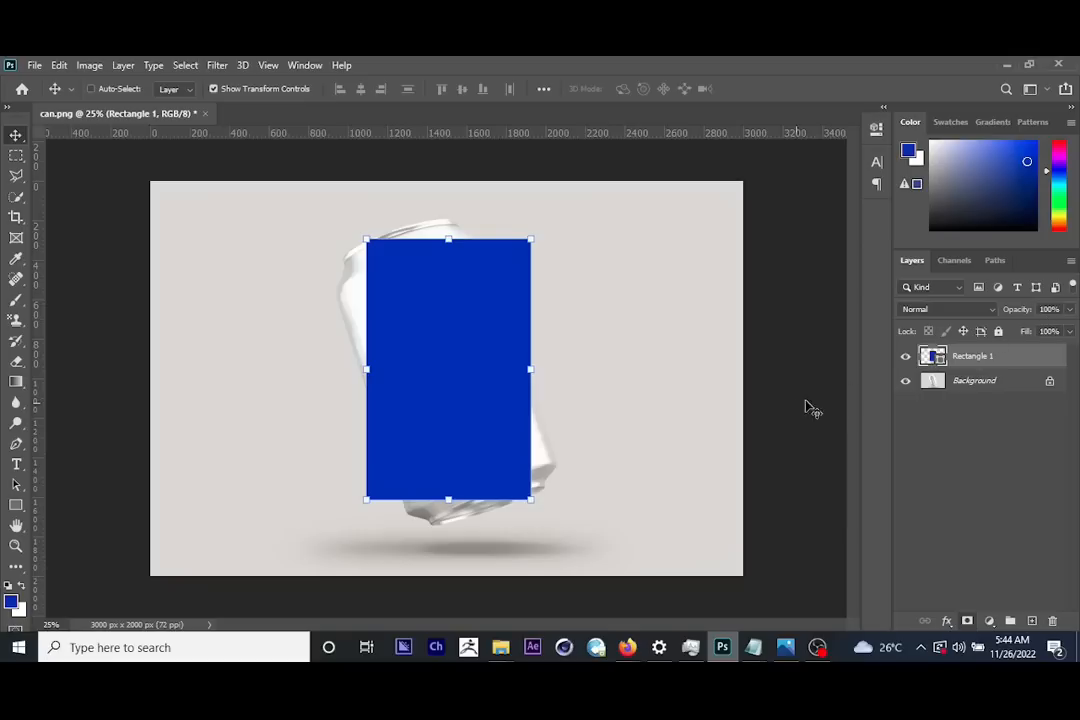
Convert the blue rectangle layer to a smart object
right_click(968, 361)
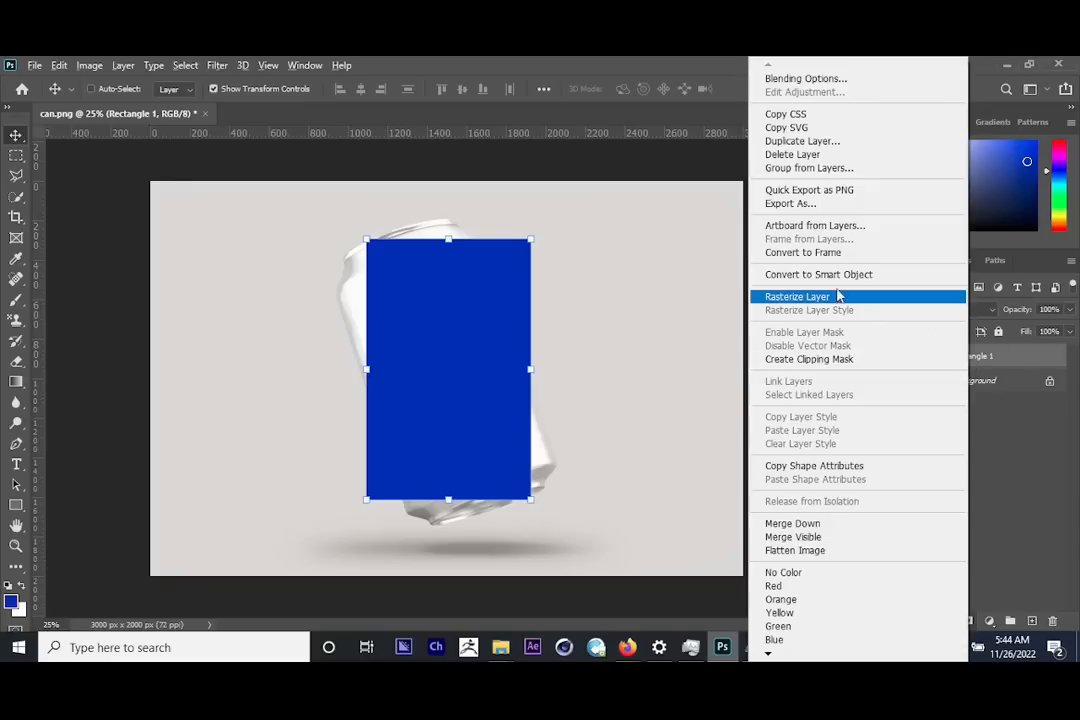
click(836, 274)
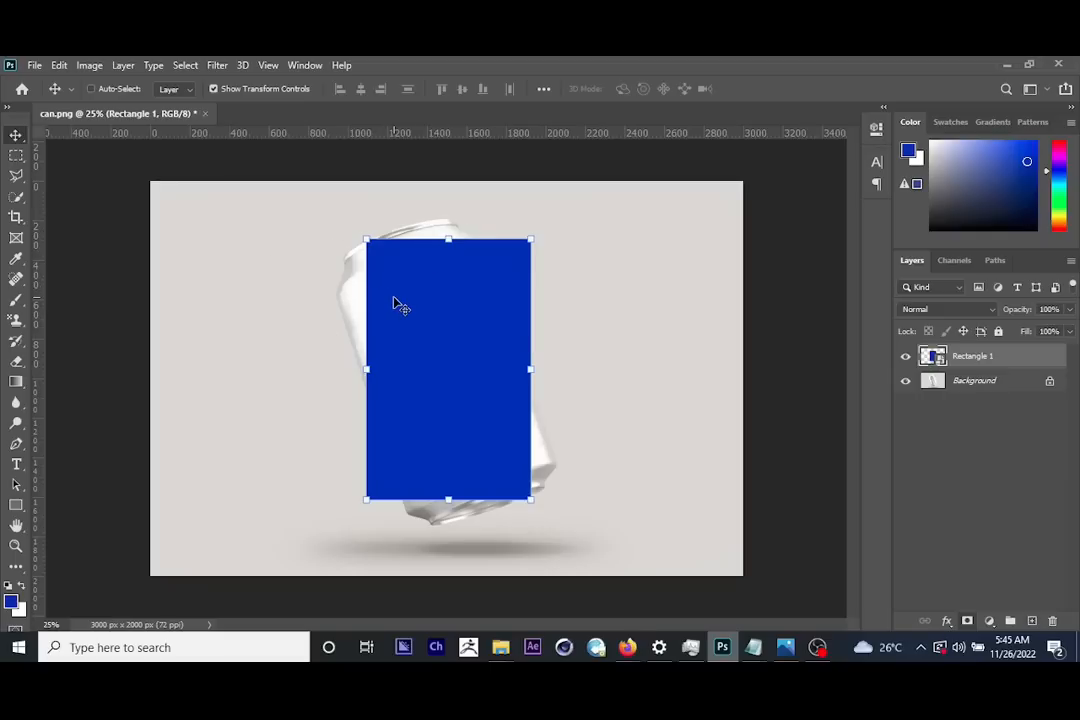
right_click(940, 358)
click(978, 357)
right_click(982, 360)
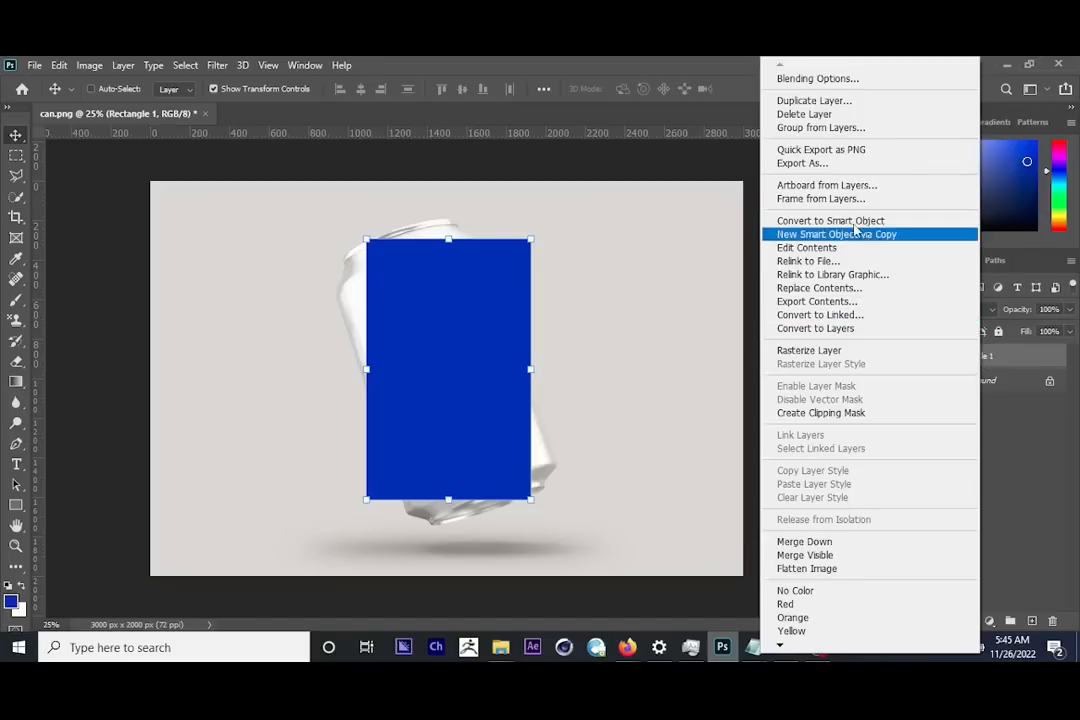
click(735, 220)
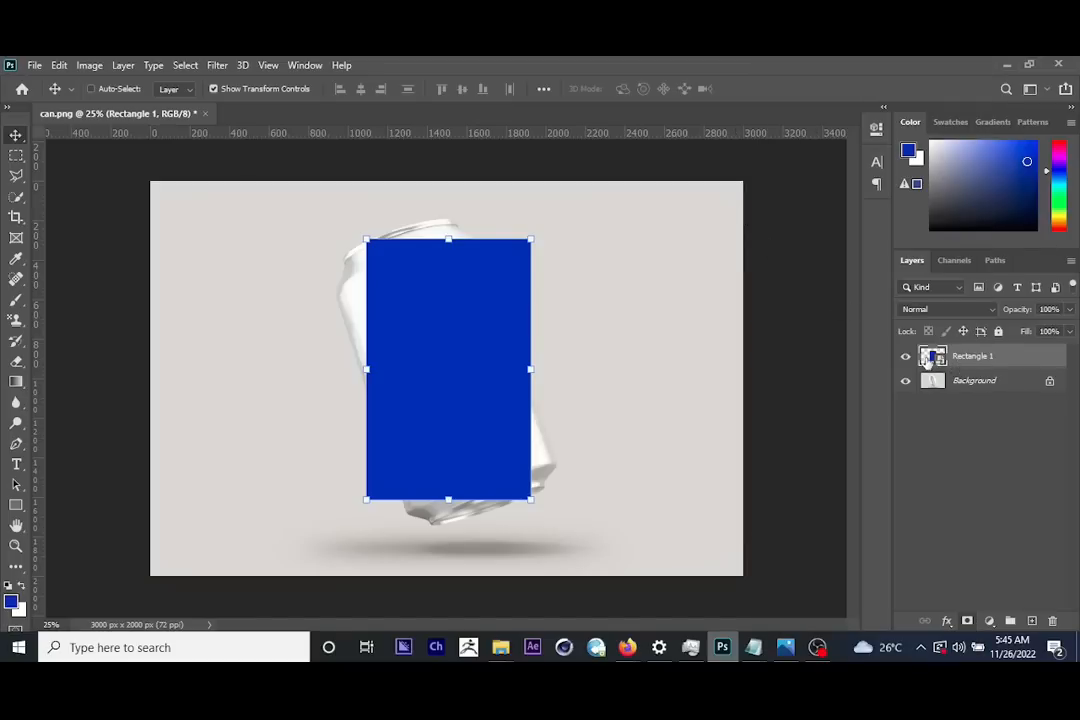
Open the rectangle smart object's contents for editing and check the label design in can_reference.jpg
double_click(933, 358)
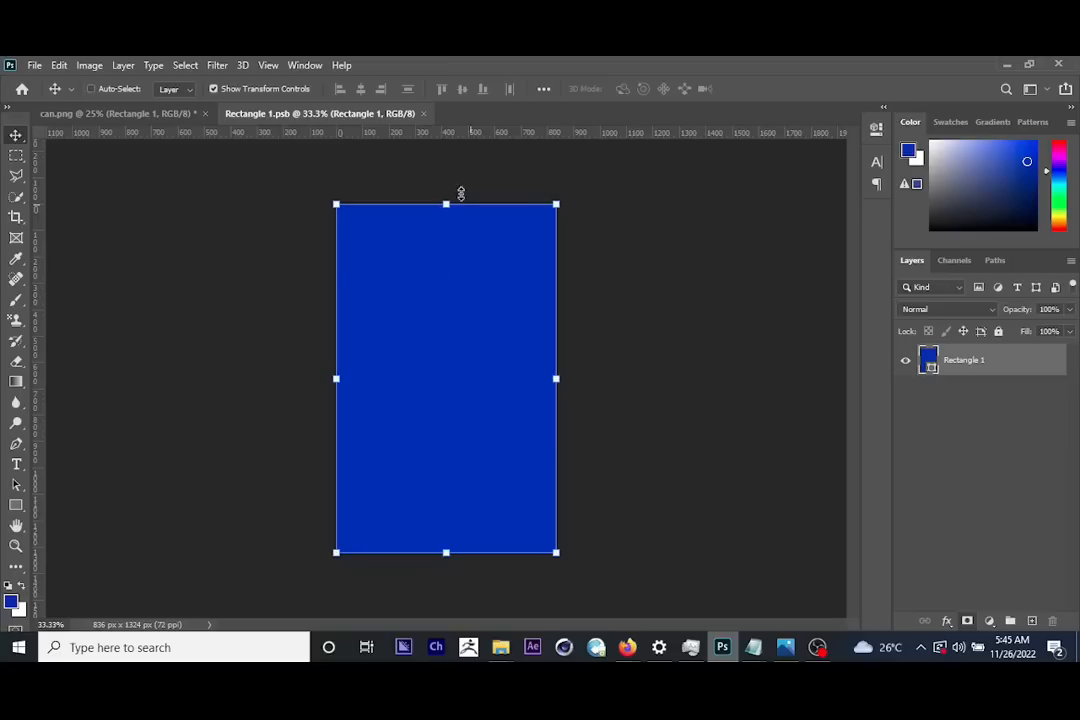
click(171, 119)
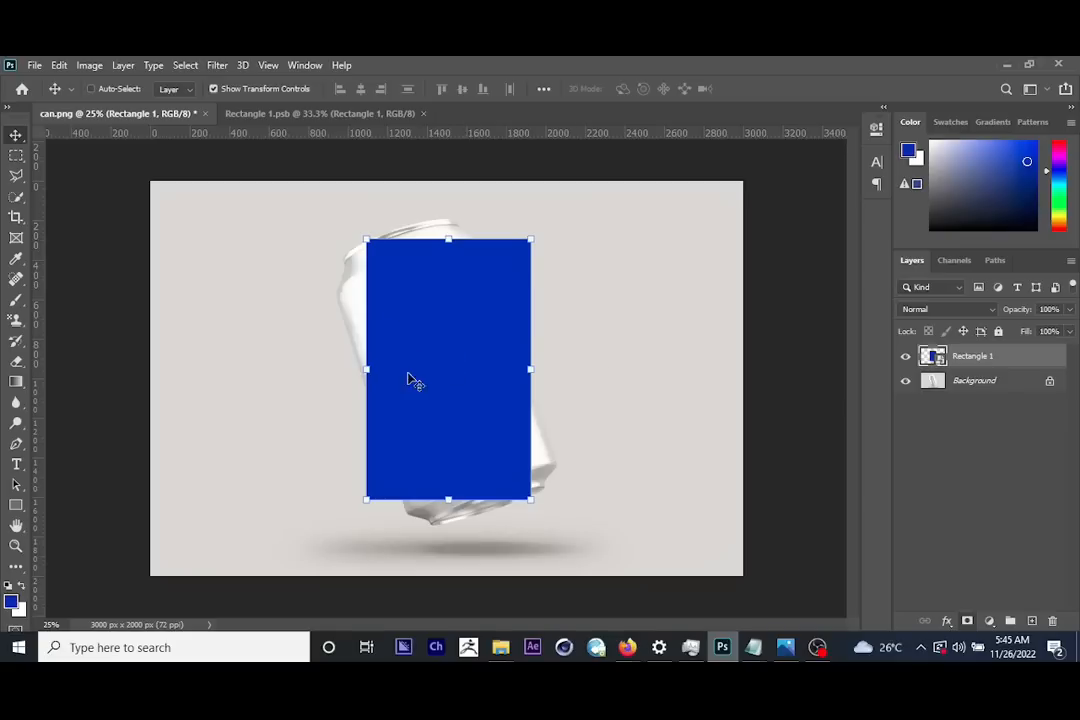
click(320, 115)
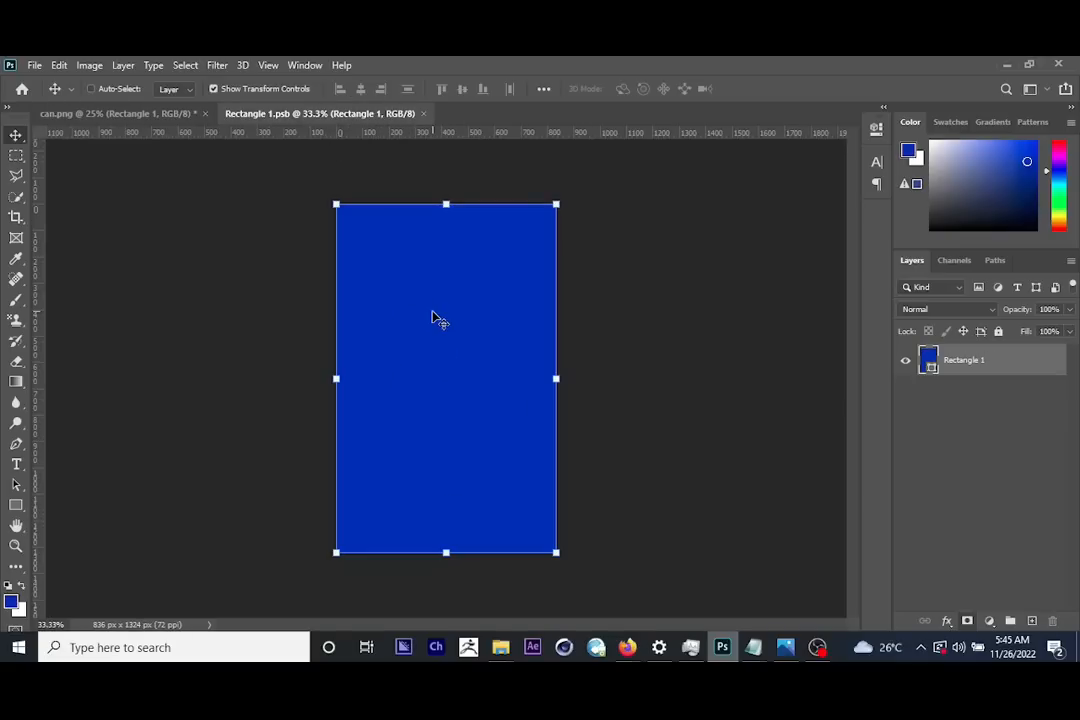
click(785, 647)
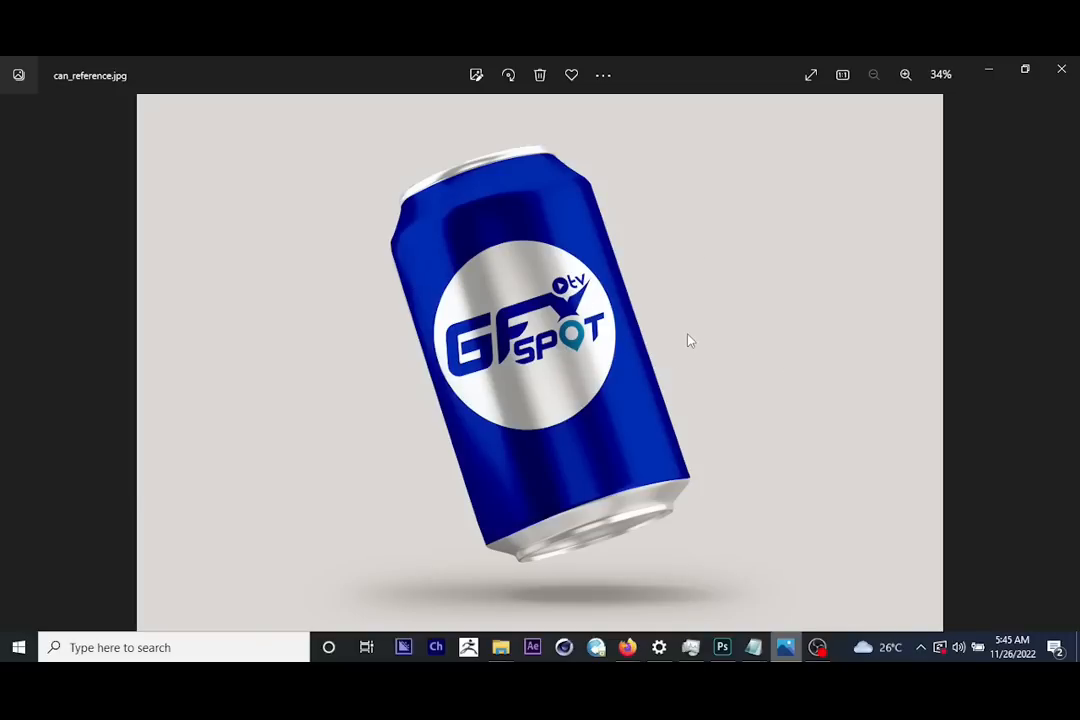
click(988, 70)
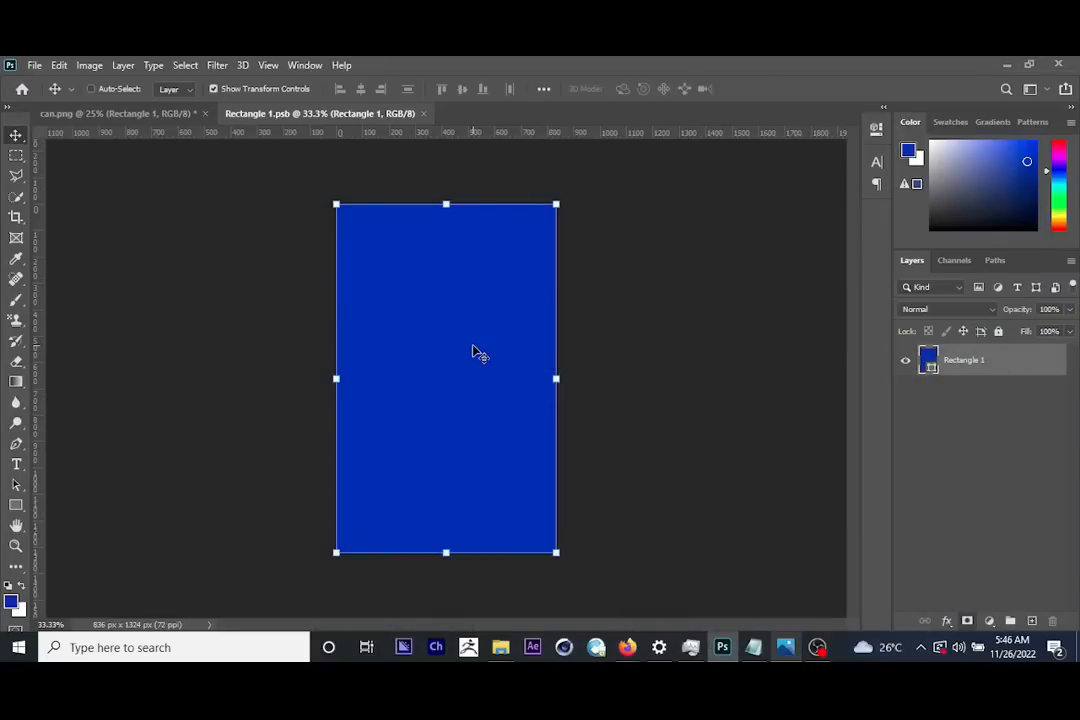
Place the GFX Spot TV_Logo_inverted image from the GFX SPOT TV folder as an embedded object above the blue rectangle
click(34, 65)
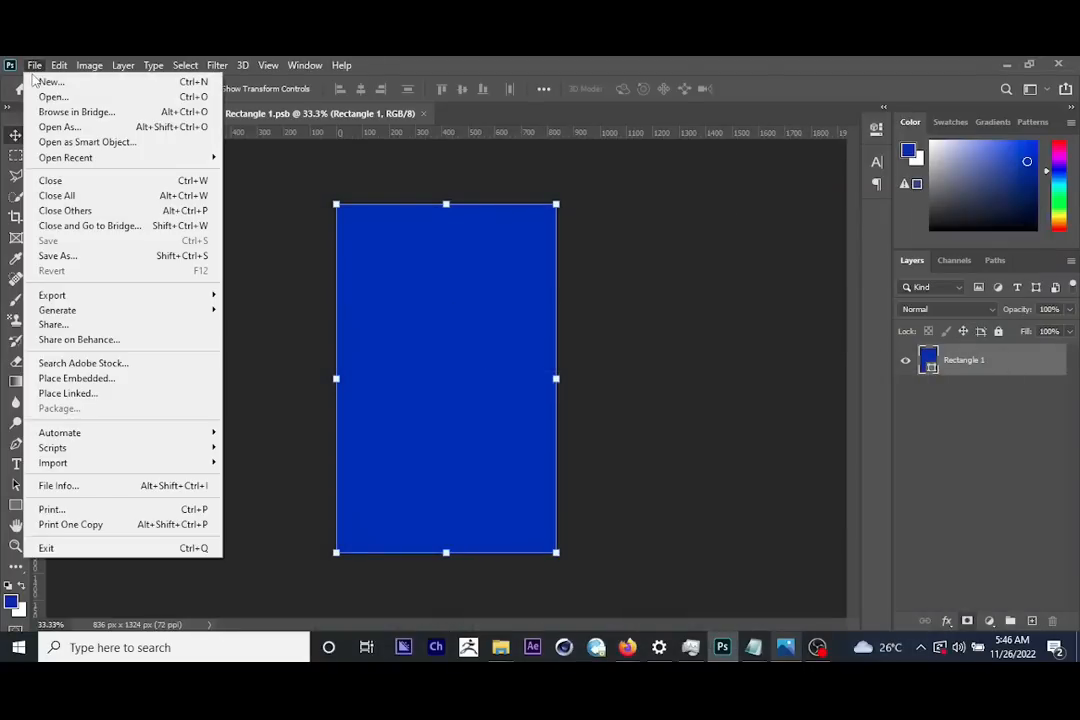
click(65, 378)
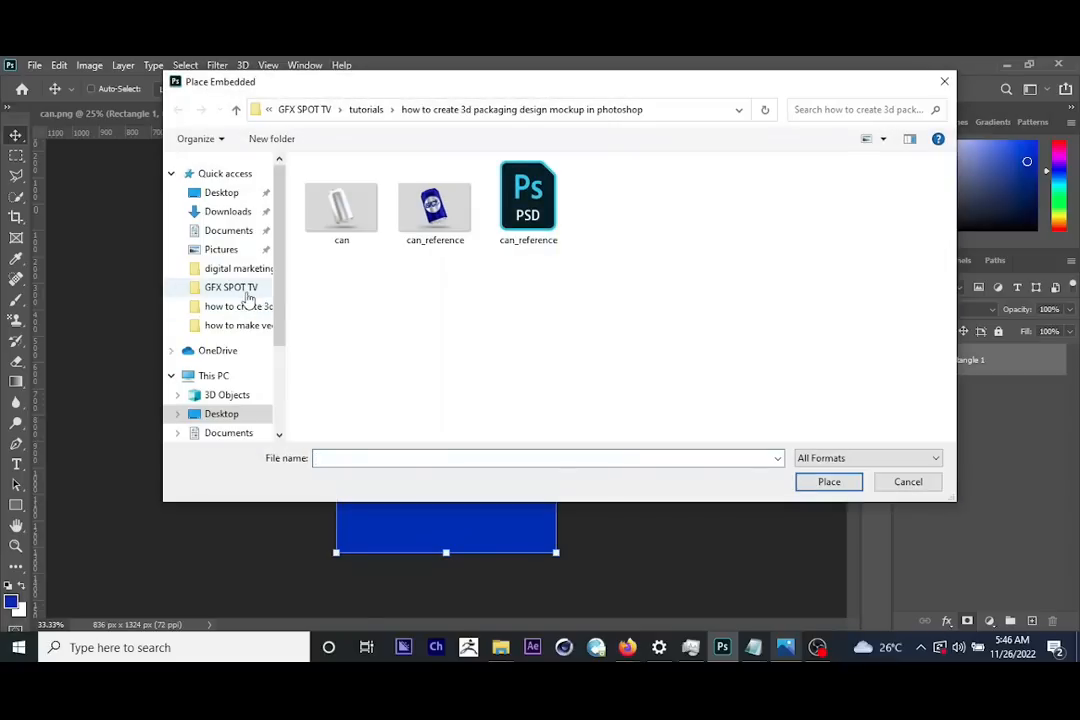
click(215, 288)
scroll(900, 330, down, 5)
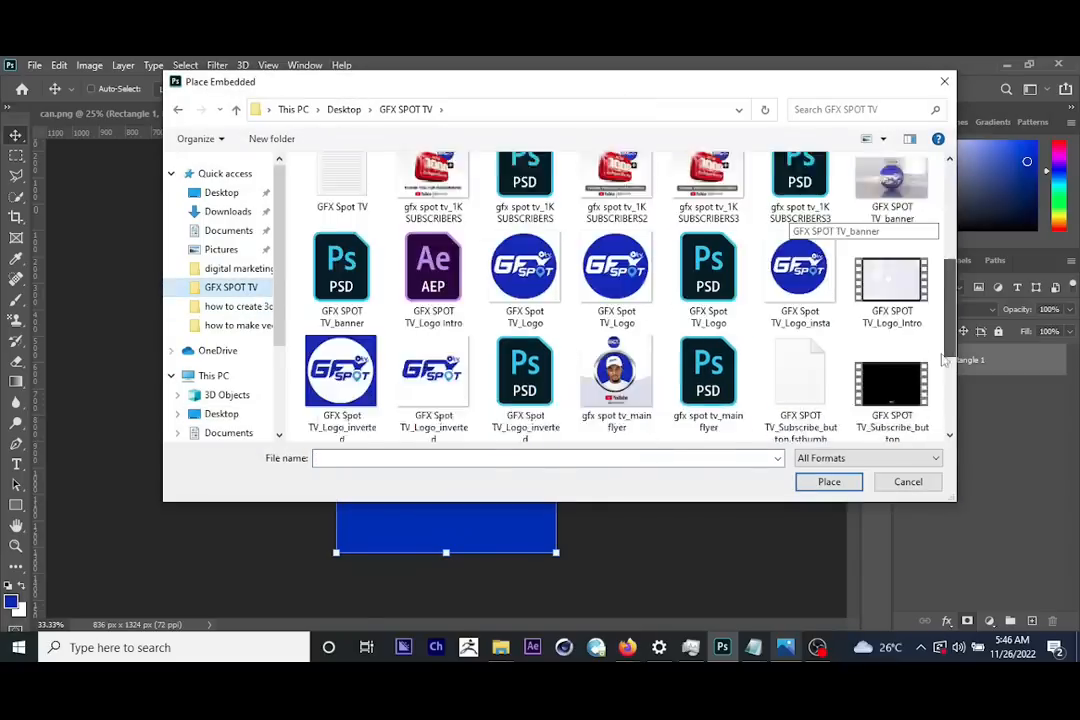
scroll(940, 375, up, 2)
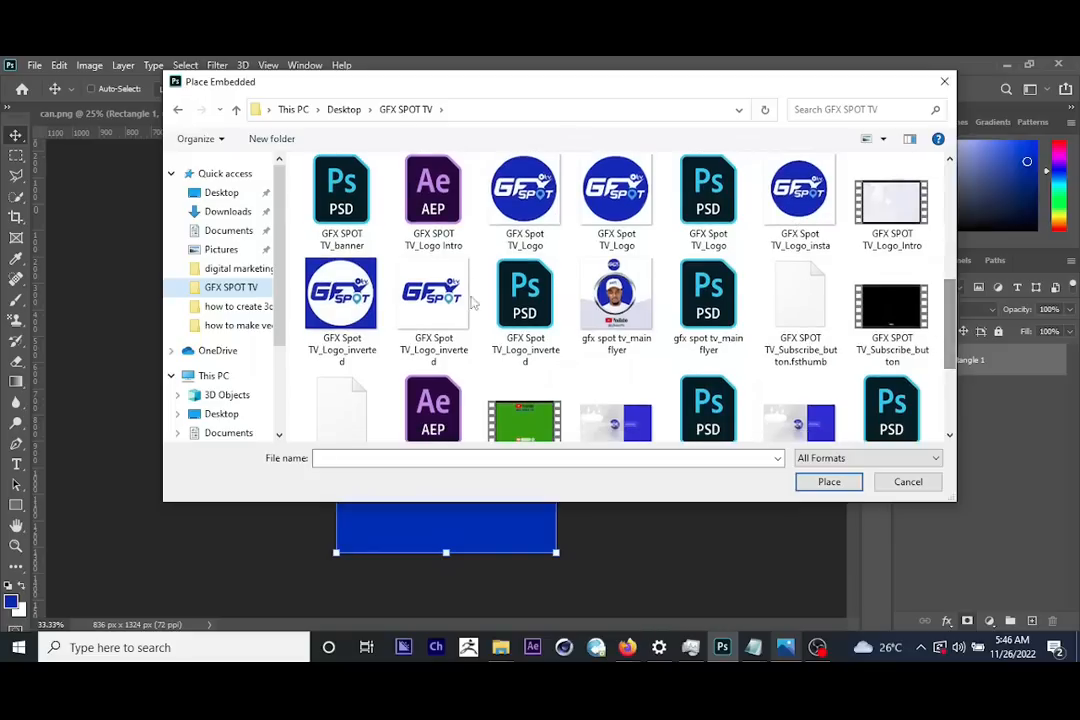
click(452, 302)
click(826, 482)
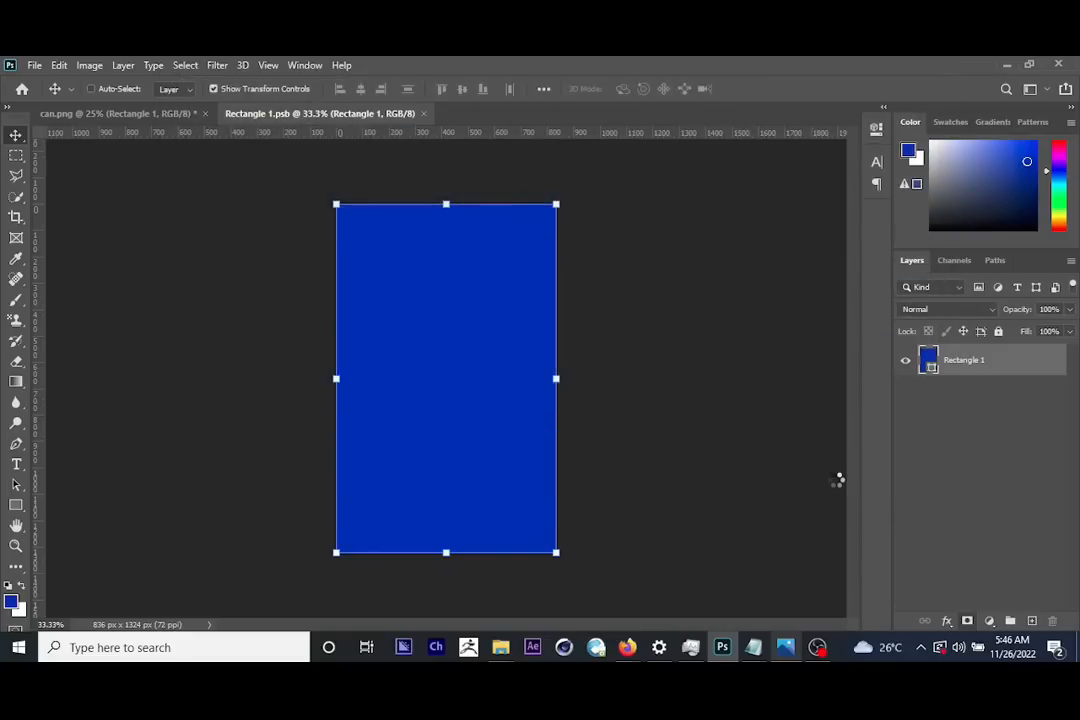
Scale the placed logo to nearly the rectangle's width and position it at the centre of the blue label
drag(484, 342, 550, 286)
mouse_move(480, 370)
mouse_down()
mouse_move(486, 357)
mouse_move(485, 370)
mouse_up()
drag(540, 289, 554, 284)
key(Return)
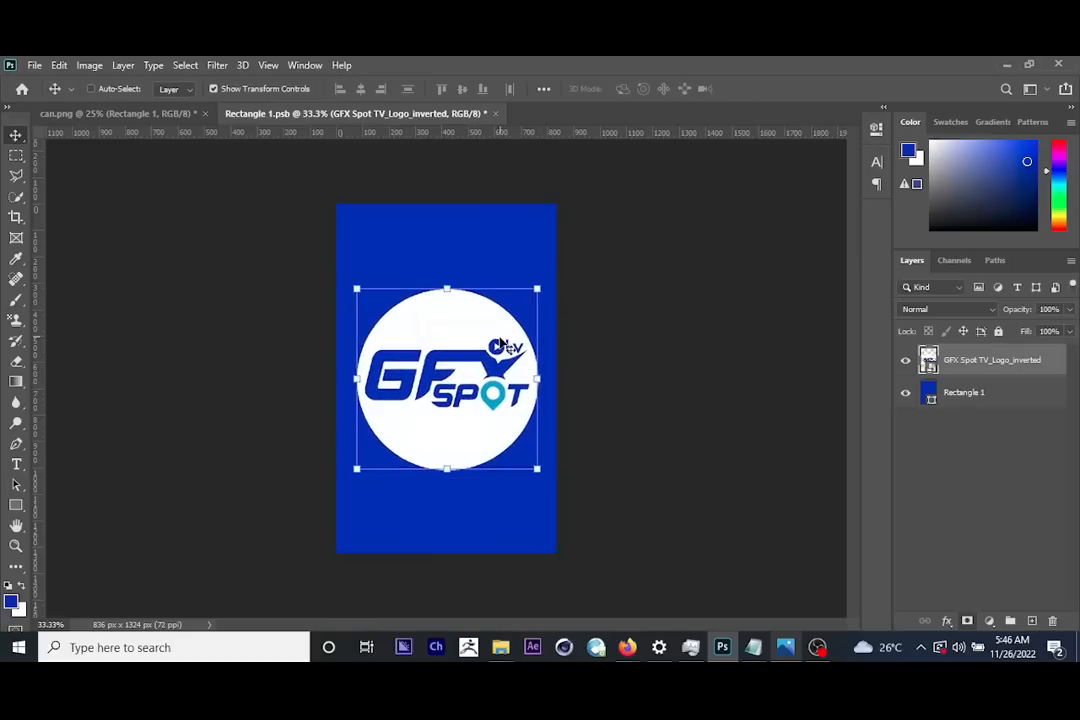
drag(494, 354, 495, 352)
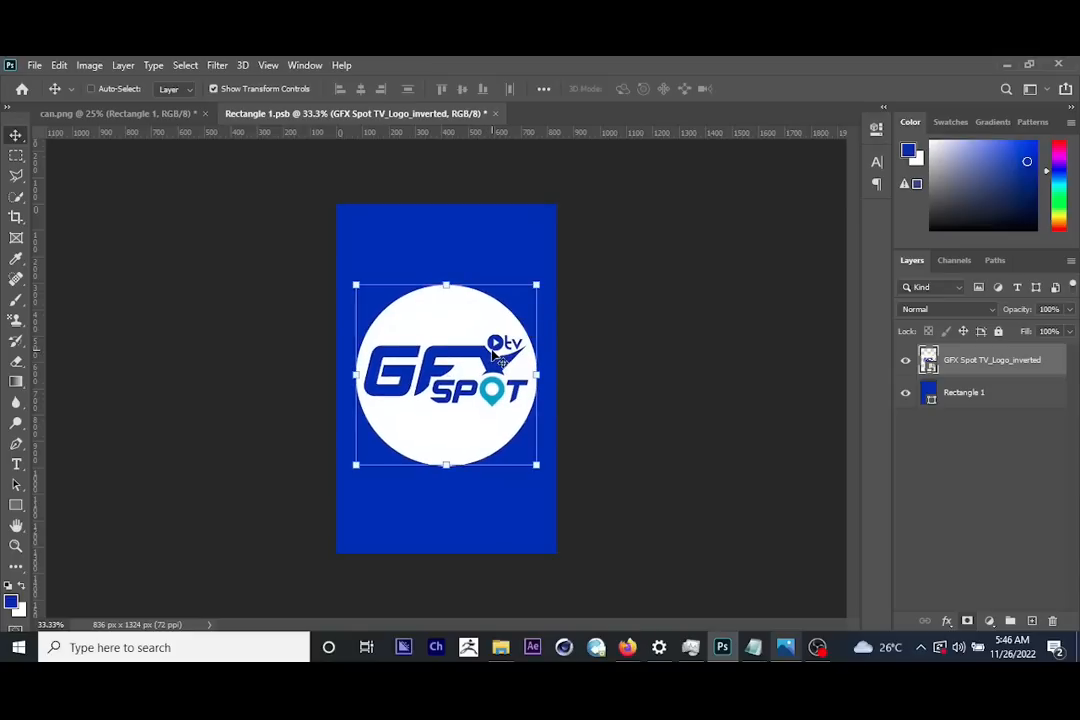
Save the rectangle smart object's contents with the logo design
click(137, 115)
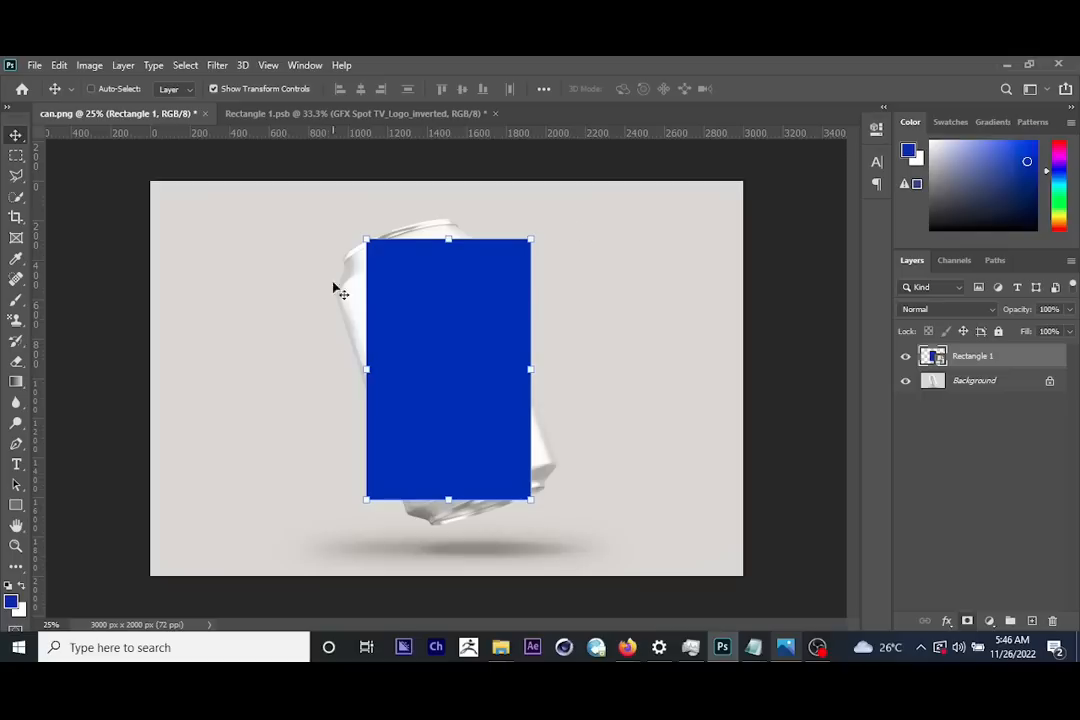
click(337, 115)
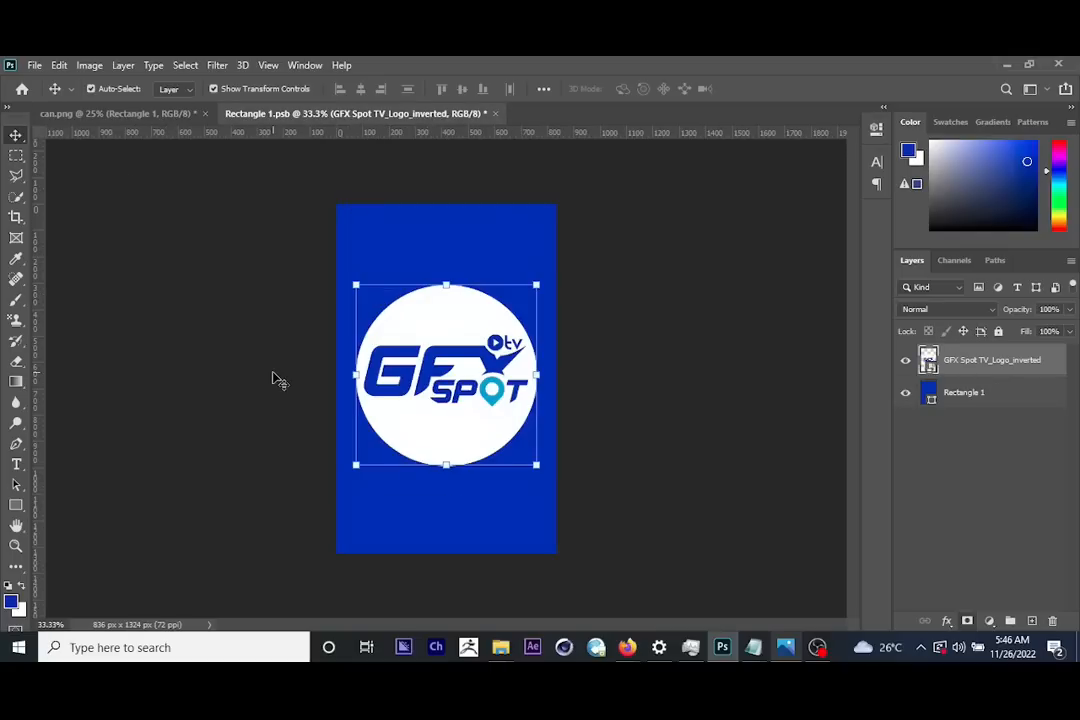
key(ctrl+s)
click(34, 65)
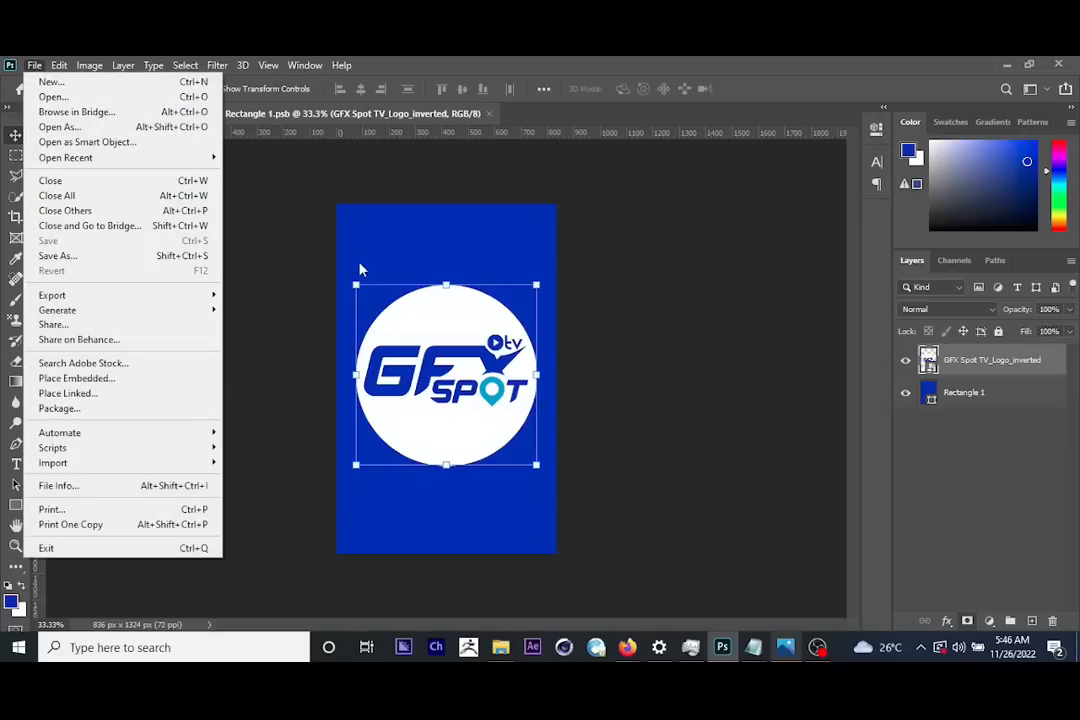
click(279, 263)
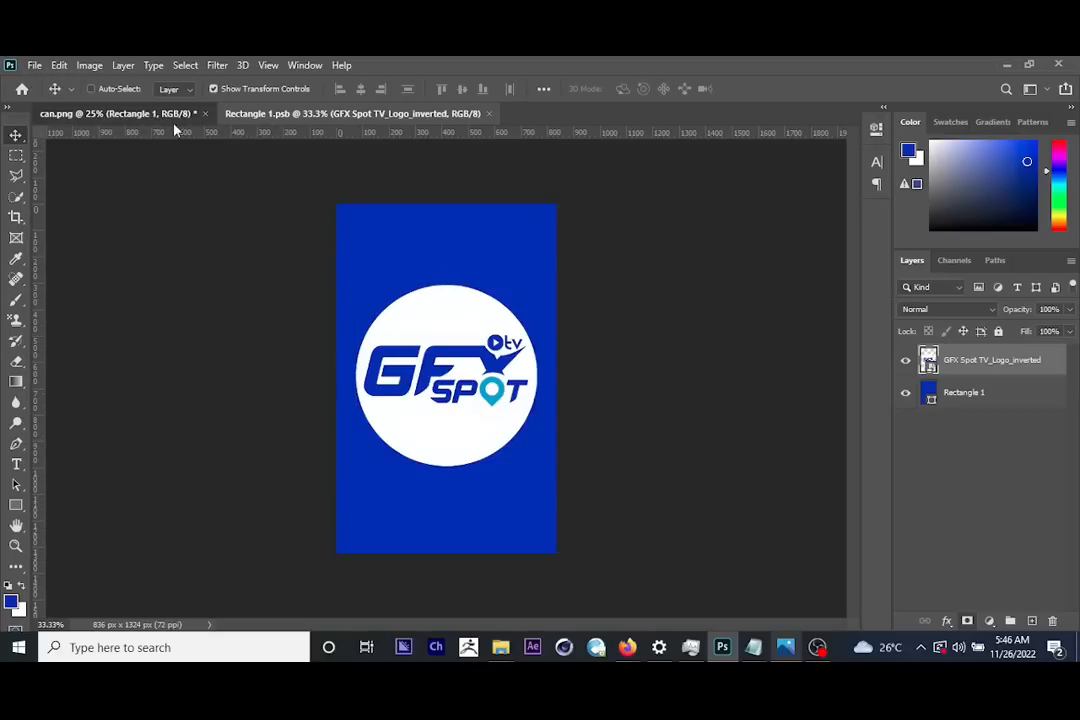
Return to can.png, set the Rectangle 1 layer's opacity to 35%, and shift the label slightly down and left over the can
click(158, 113)
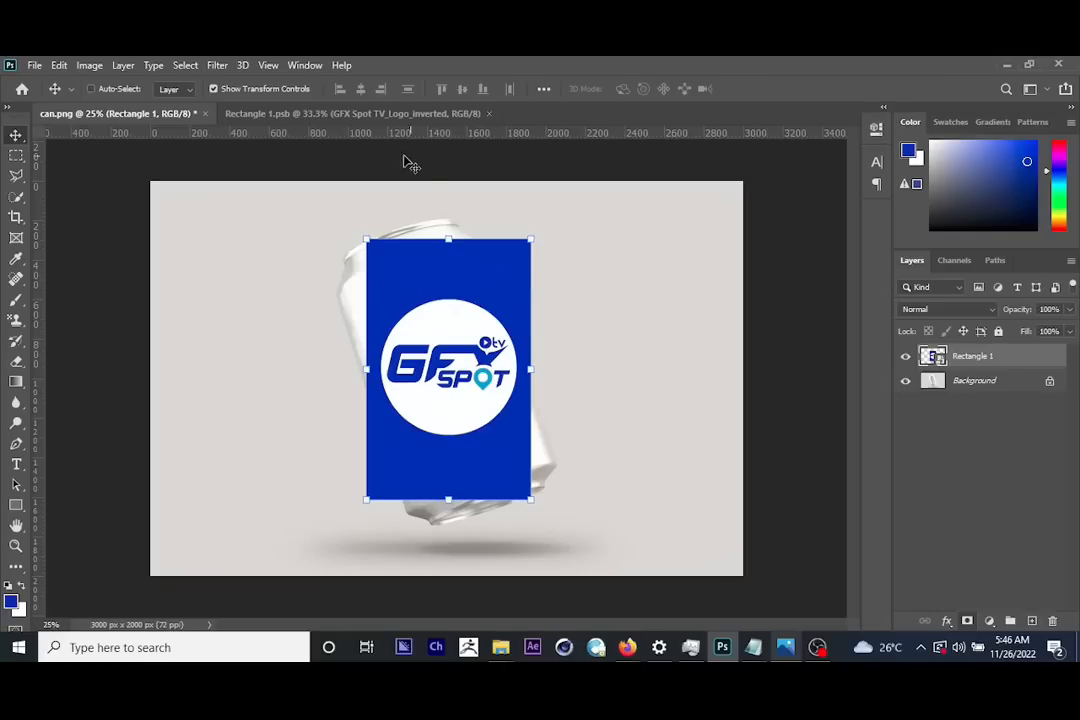
click(364, 115)
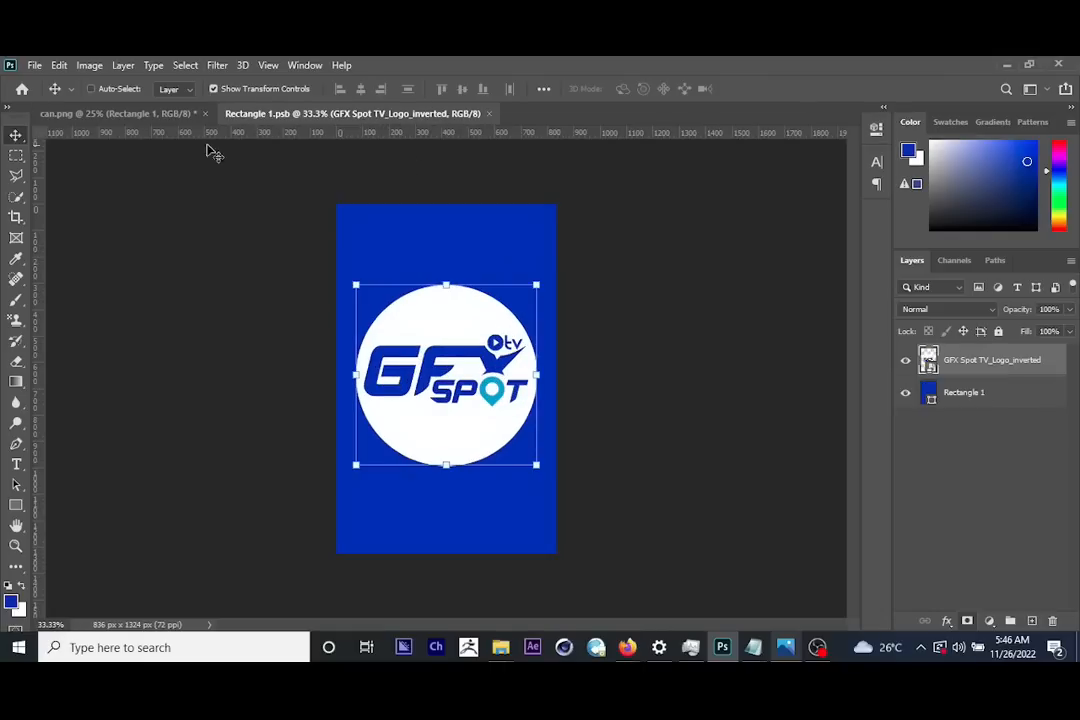
click(140, 113)
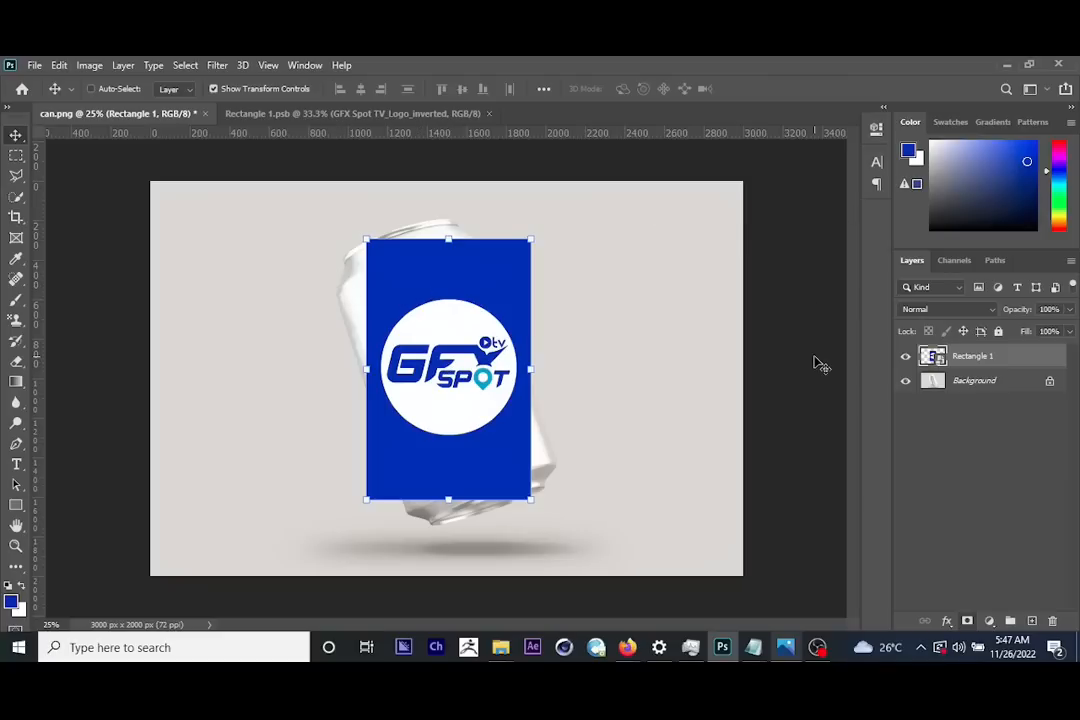
click(1070, 309)
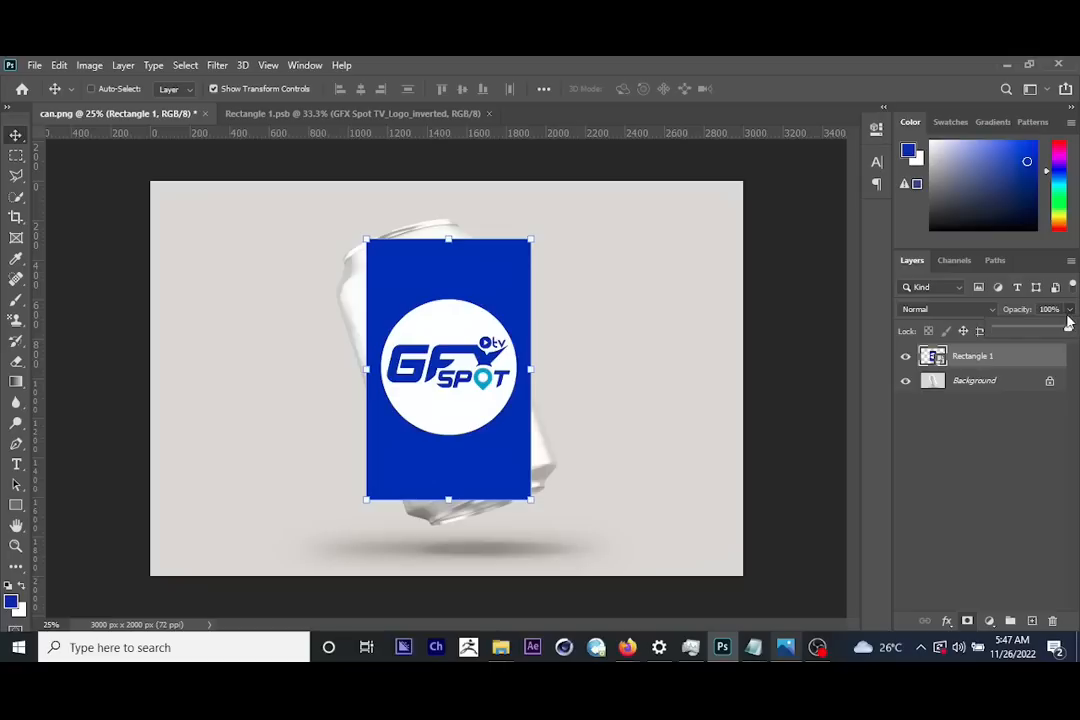
drag(1069, 331, 1021, 335)
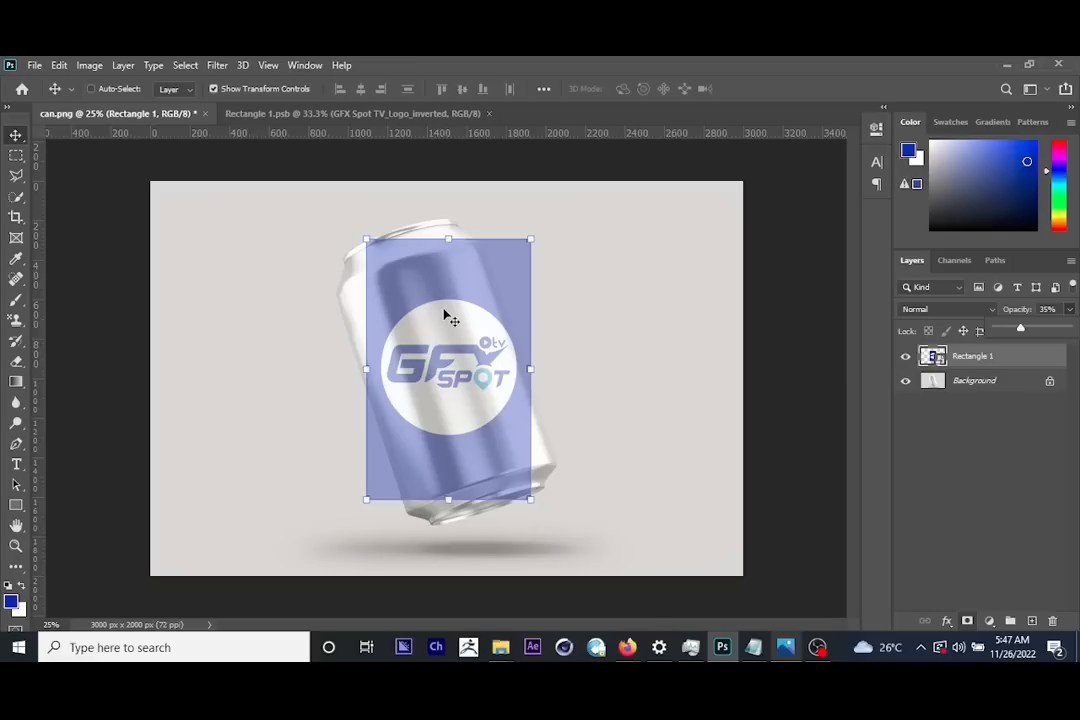
drag(445, 313, 436, 320)
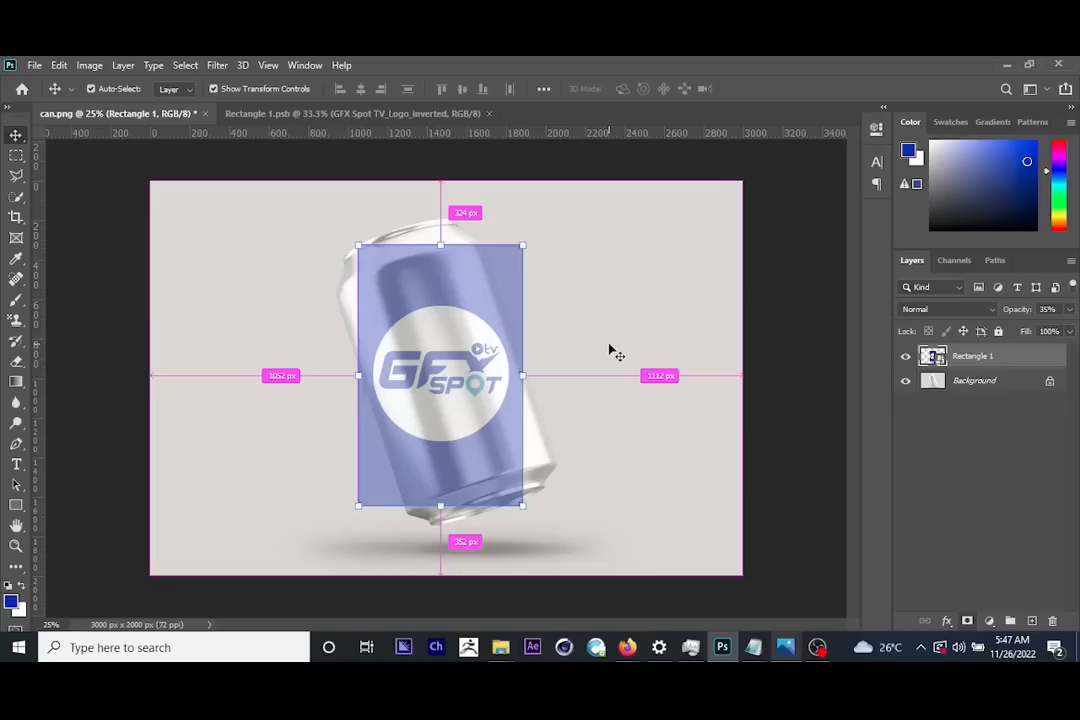
key(ctrl+t)
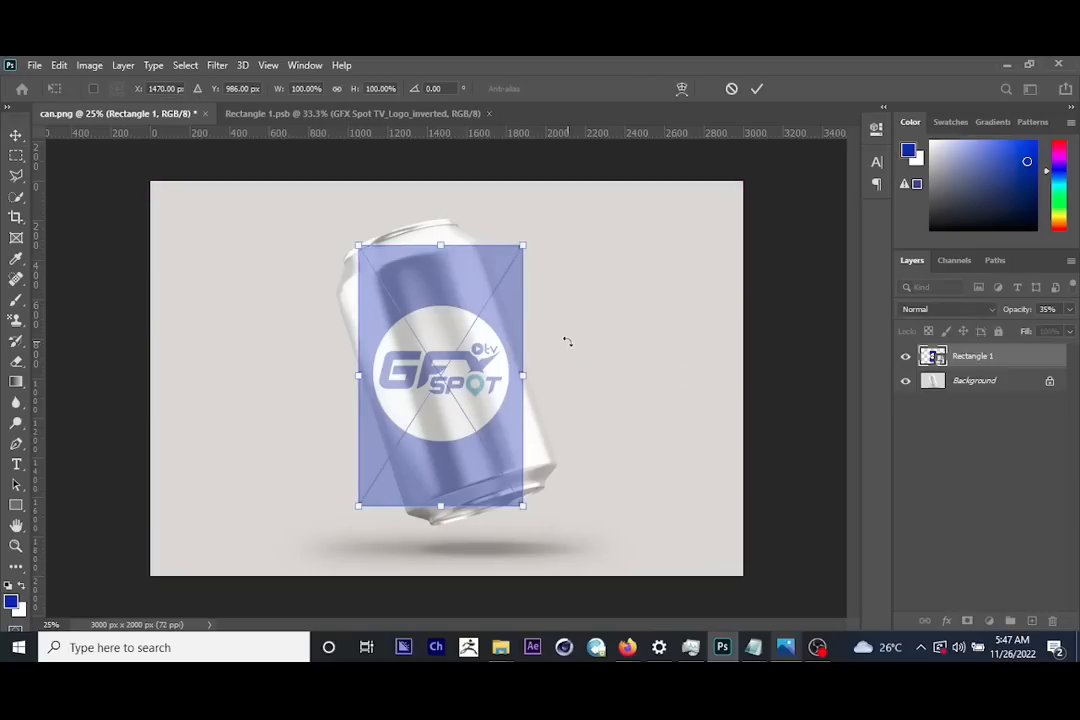
right_click(417, 297)
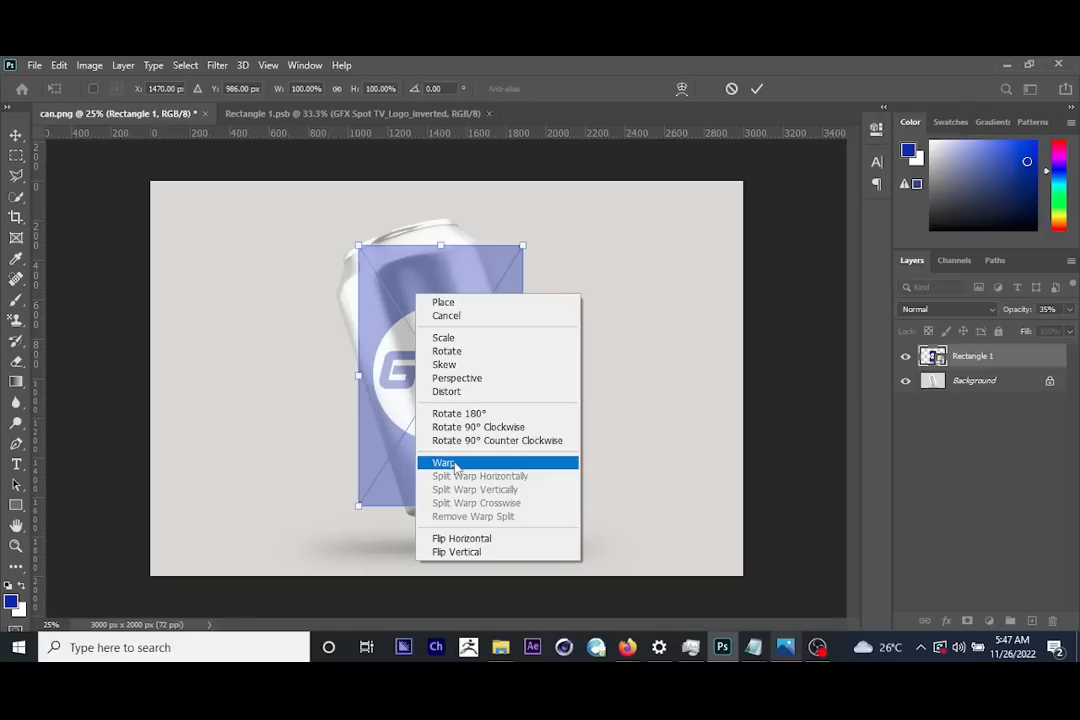
click(457, 395)
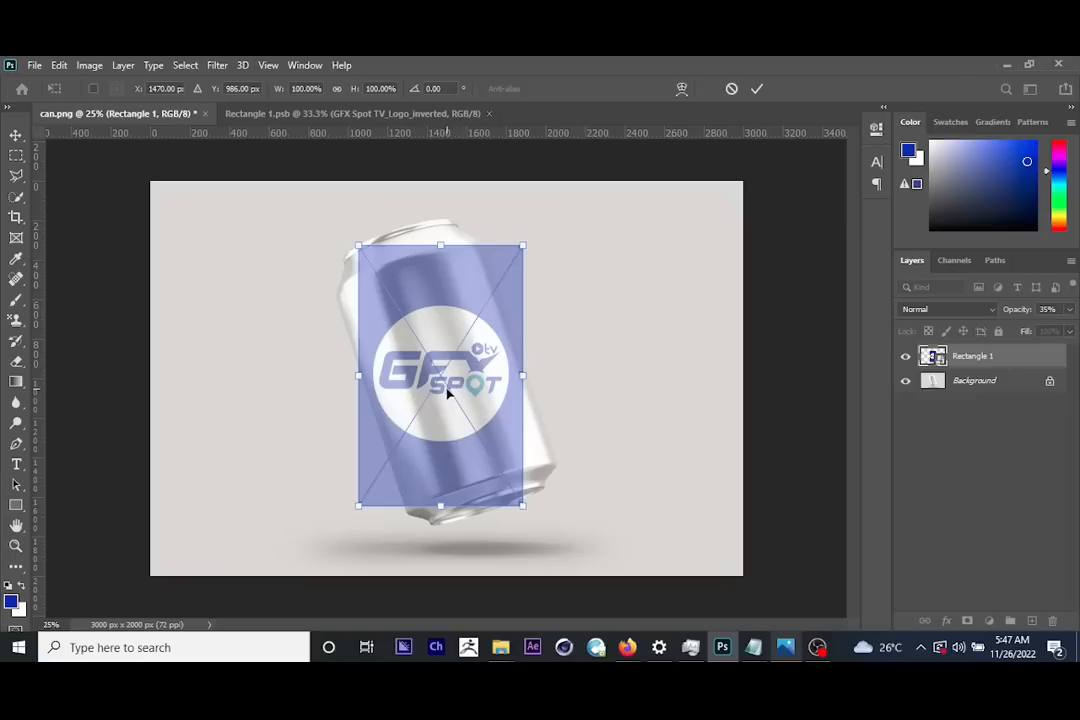
right_click(447, 394)
click(446, 395)
key(Return)
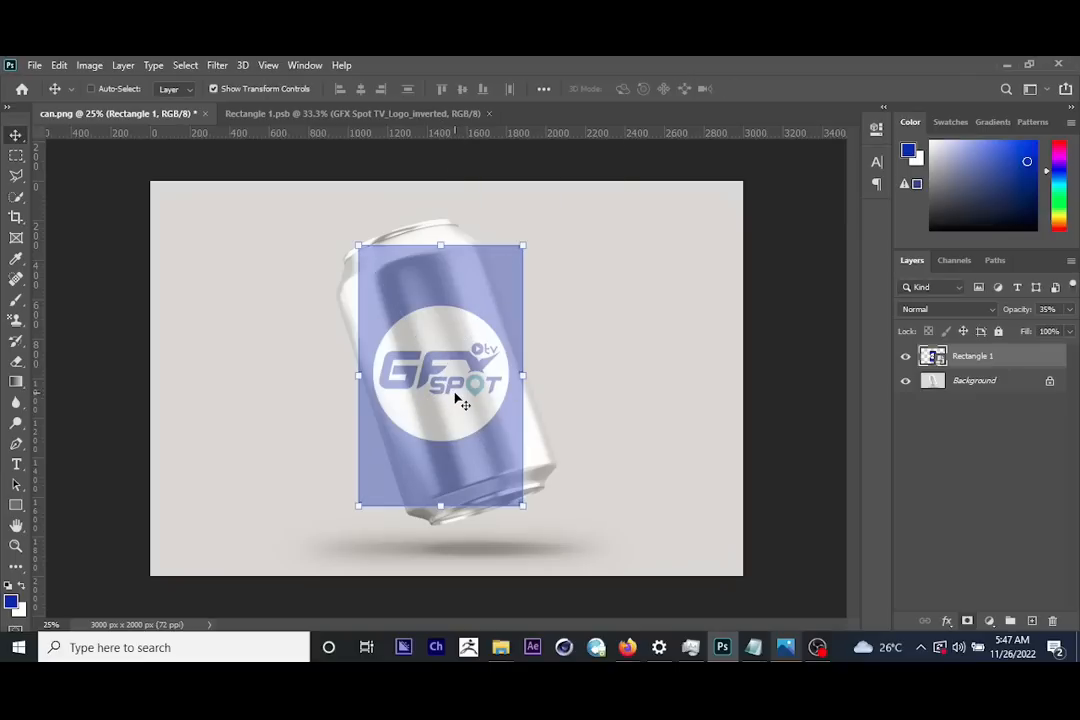
Rotate the label by about -19.67° to match the can's tilt and centre it over the can body
key(ctrl+t)
drag(543, 525, 579, 481)
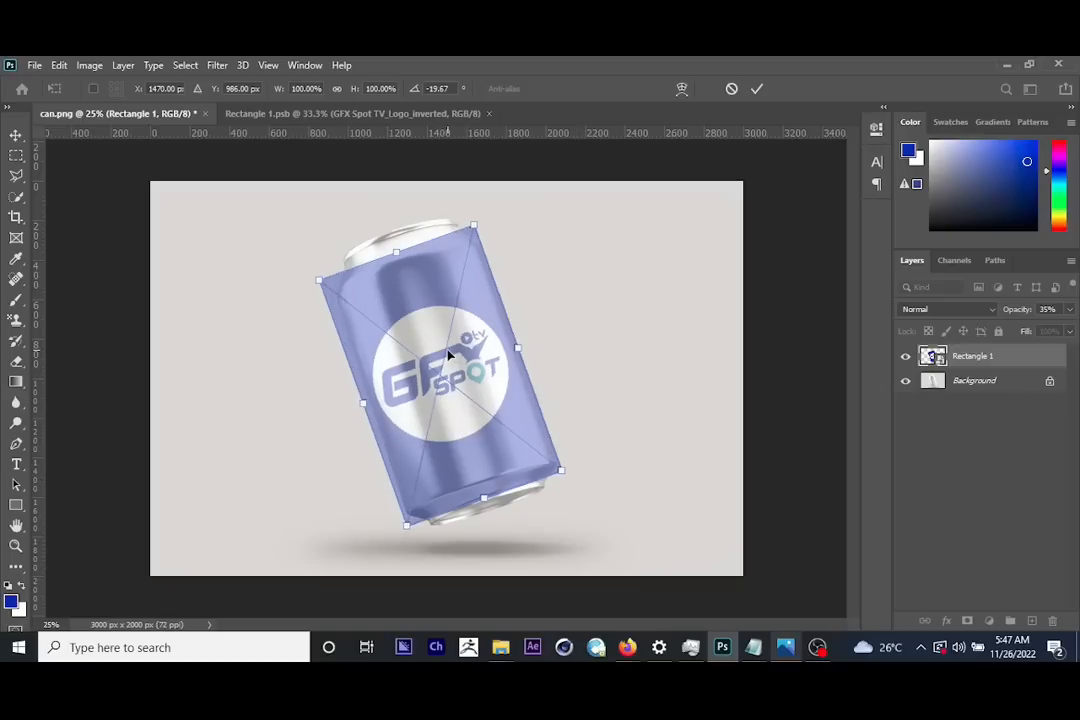
drag(449, 355, 446, 349)
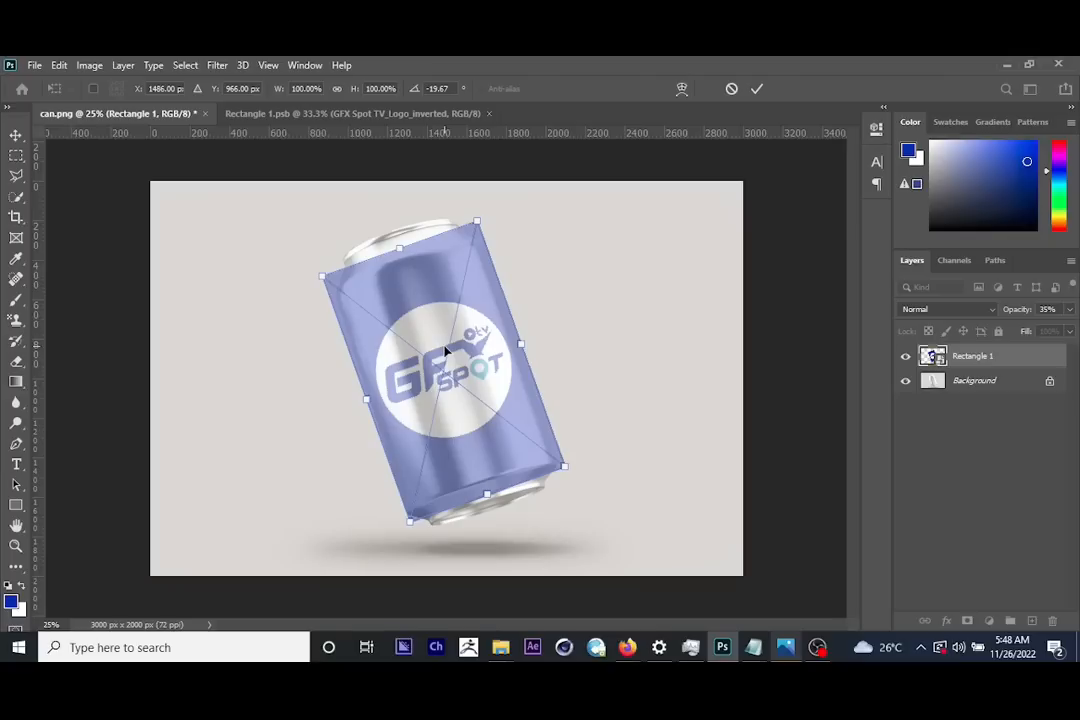
key(Return)
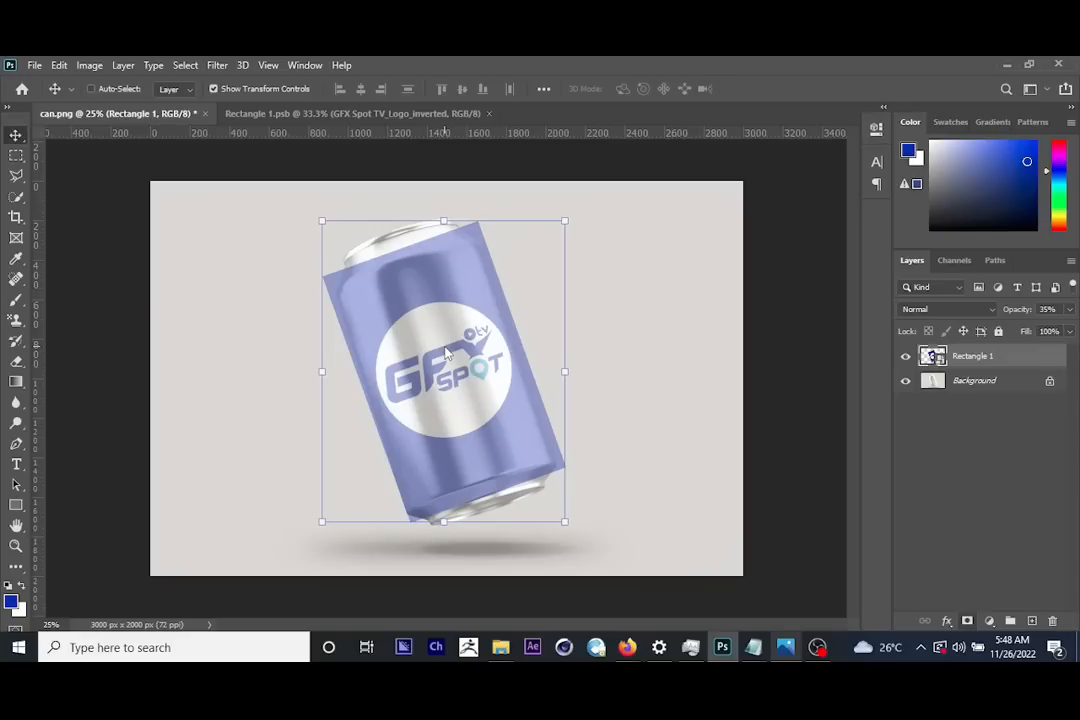
Warp the label by fitting its corners to the can's sides and curving its upper edge along the can's top
key(ctrl+t)
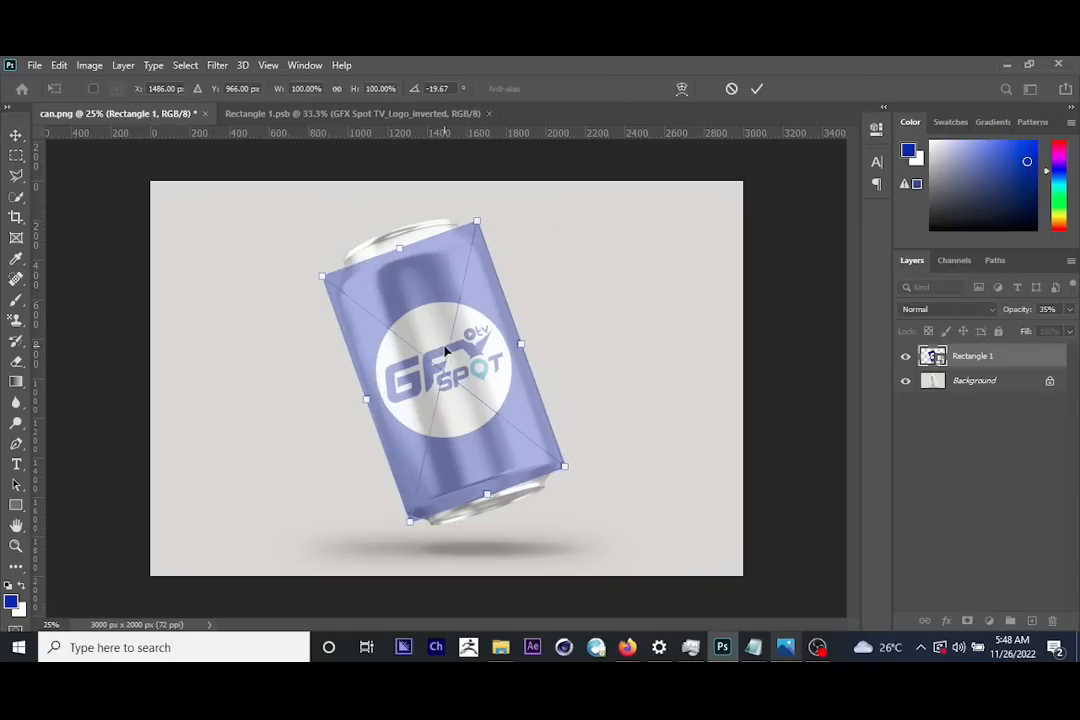
right_click(447, 352)
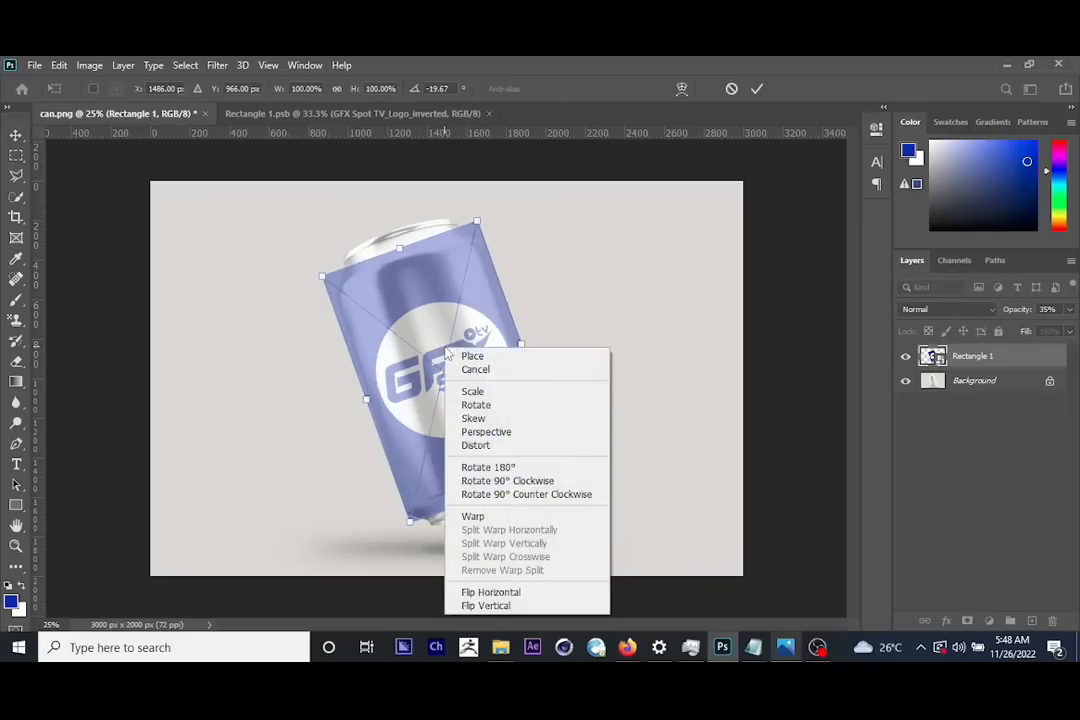
click(493, 517)
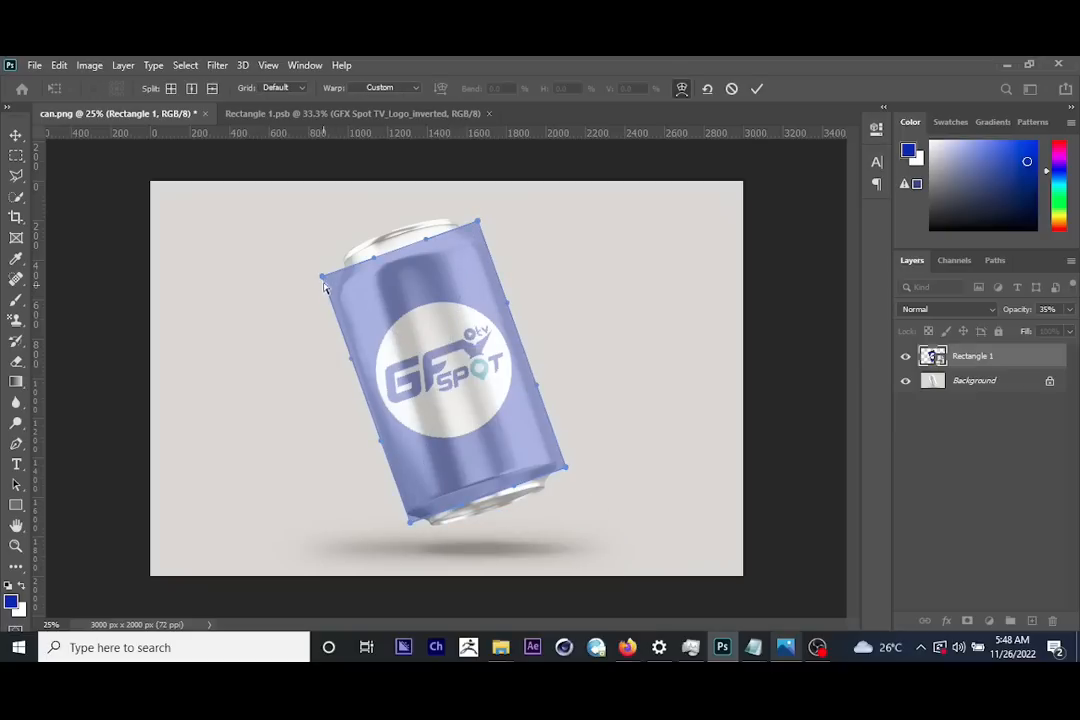
drag(322, 281, 328, 282)
drag(409, 523, 408, 514)
drag(566, 465, 562, 469)
drag(477, 221, 424, 220)
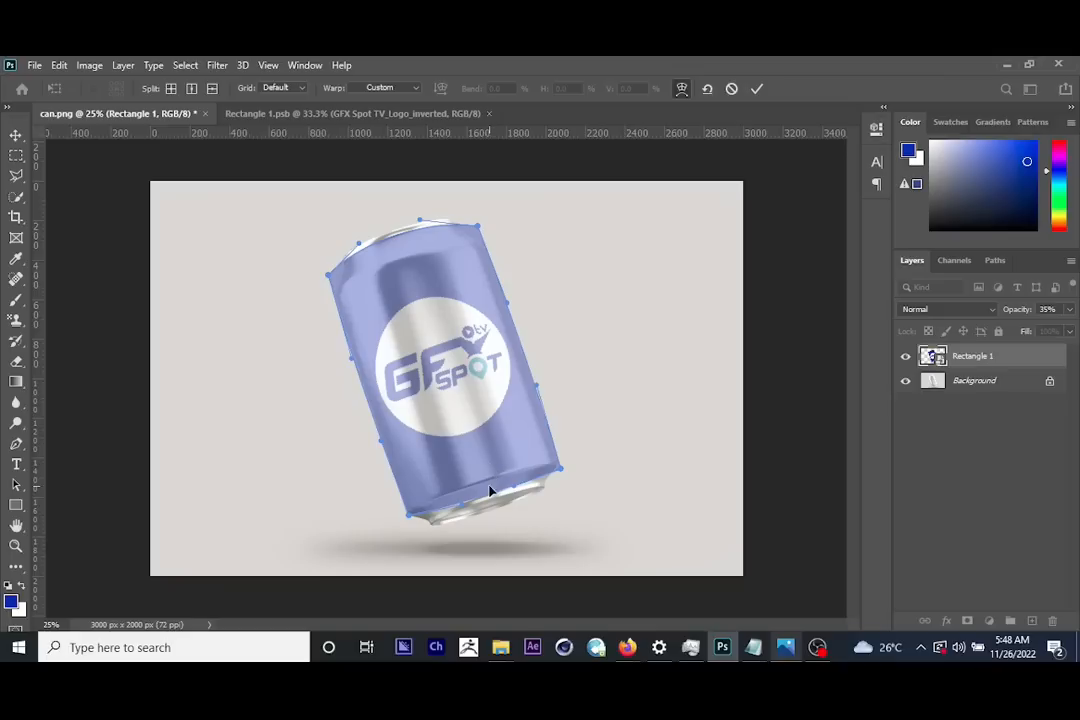
Curve the label's lower edge along the can's base, fine-tune the warp around the logo and corners, and apply it
drag(490, 489, 487, 481)
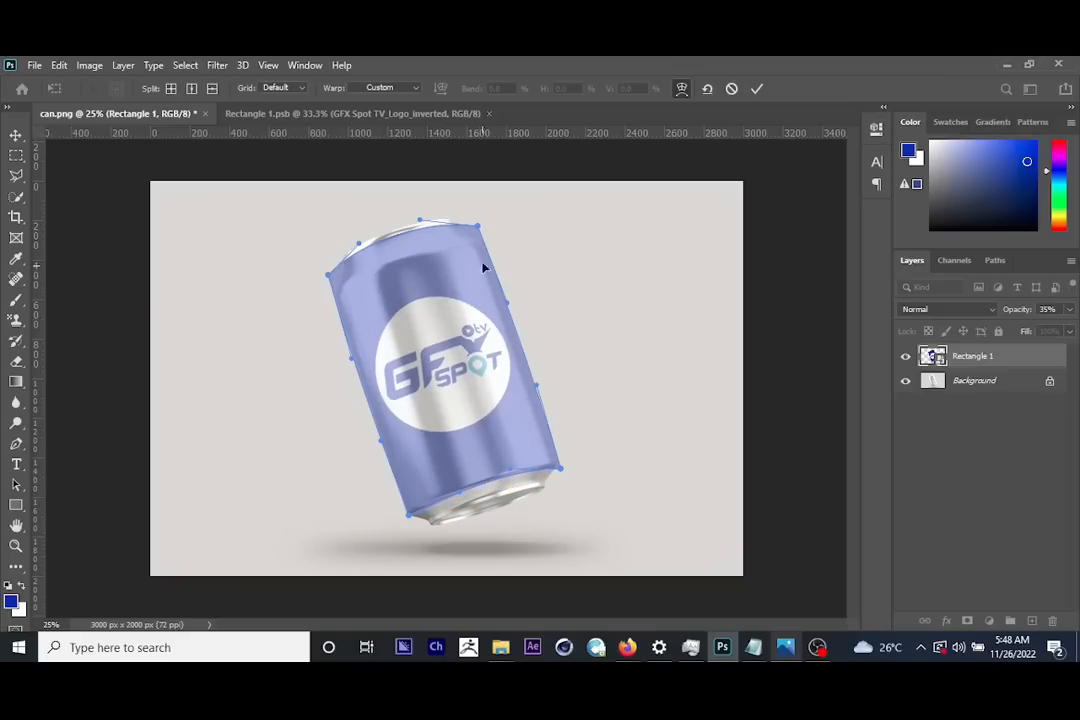
drag(478, 232, 482, 229)
drag(476, 358, 474, 353)
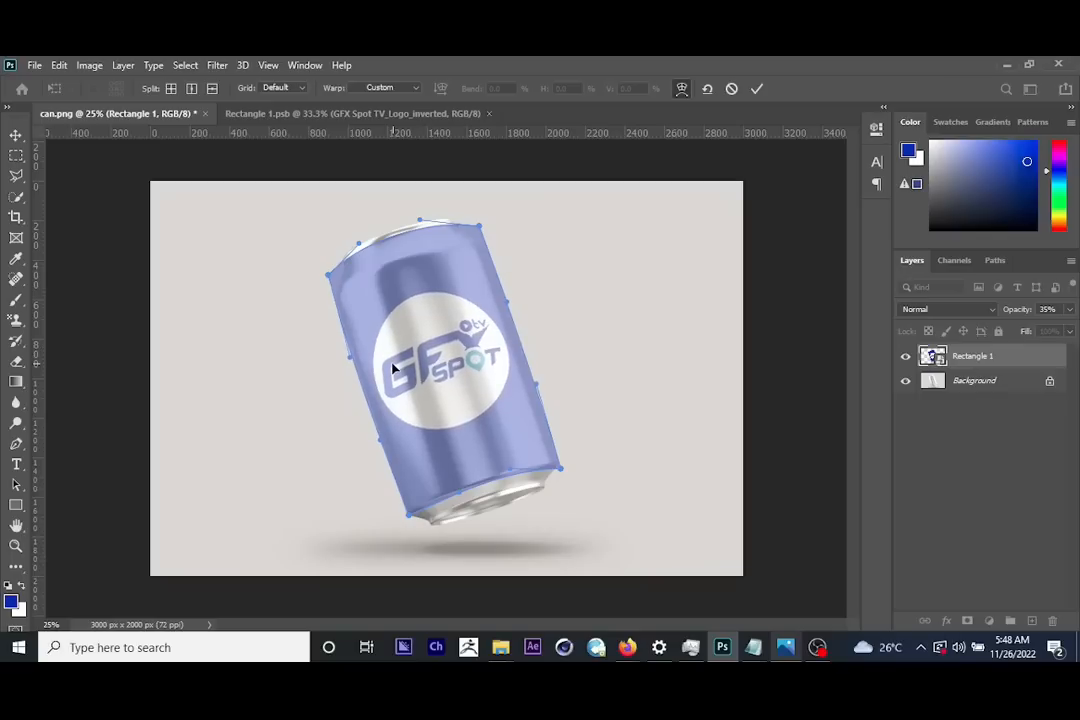
drag(462, 349, 462, 346)
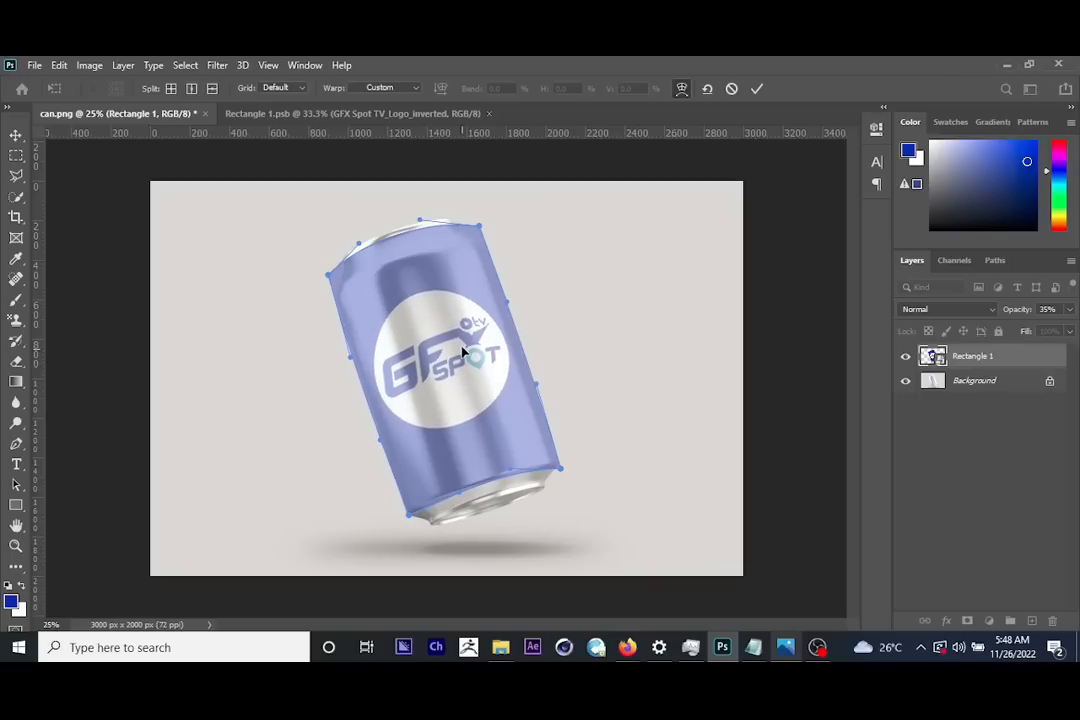
drag(409, 521, 411, 524)
key(Return)
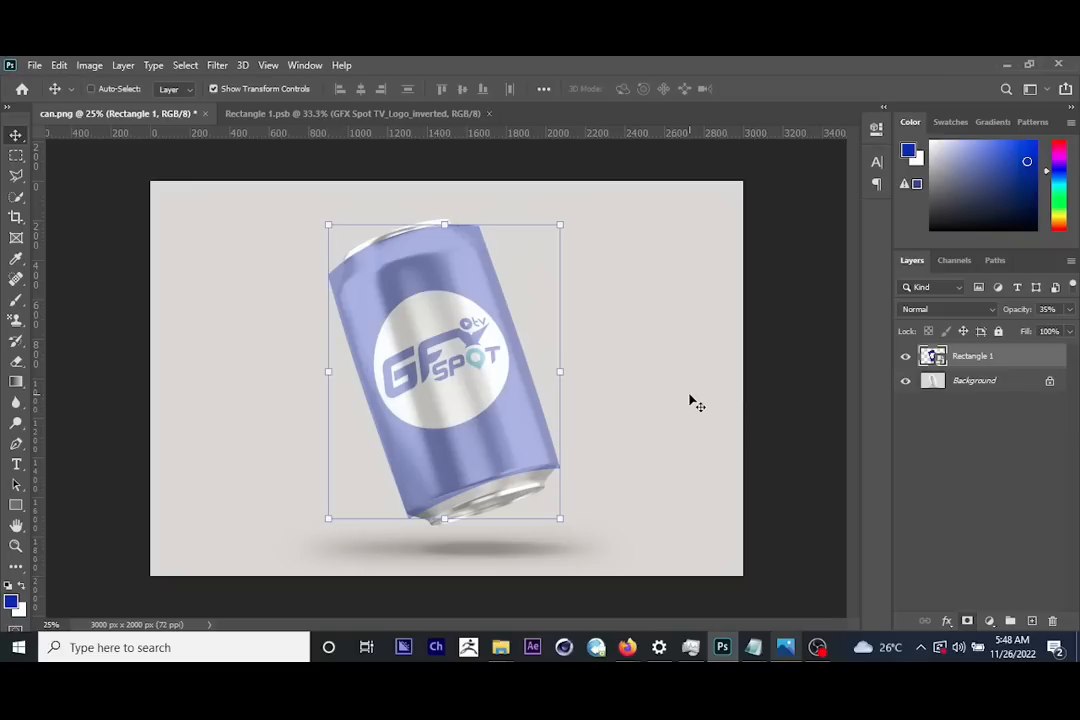
Set the opacity of the warped Rectangle 1 label to 27%
key(ctrl+plus)
click(1069, 310)
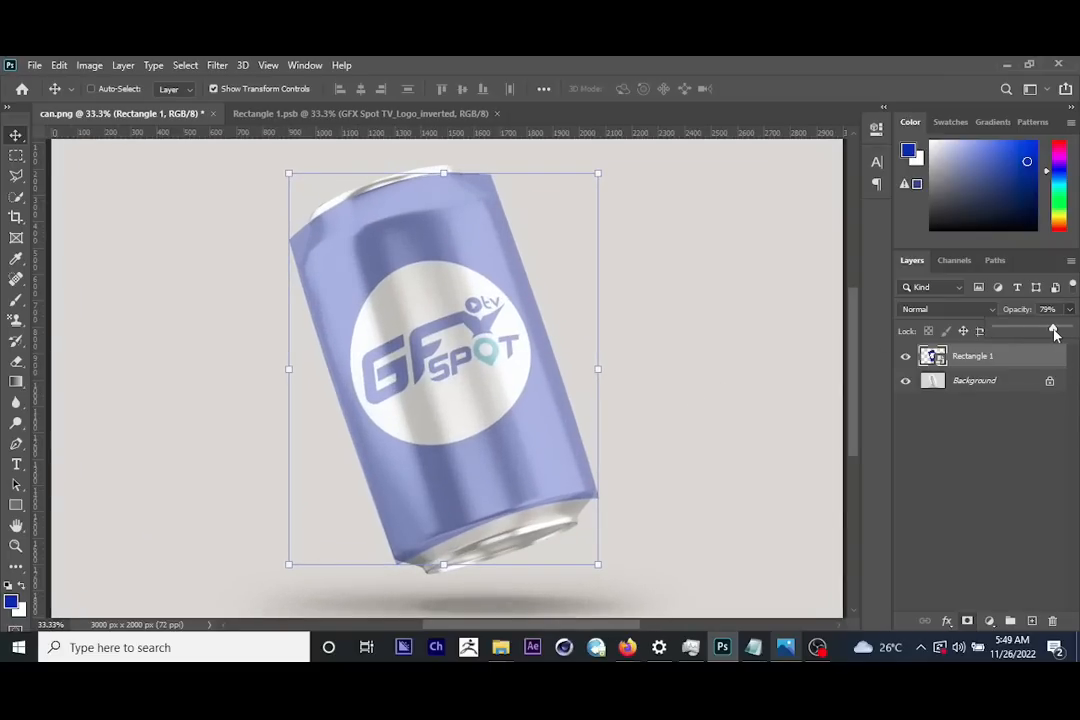
drag(1054, 332, 1017, 330)
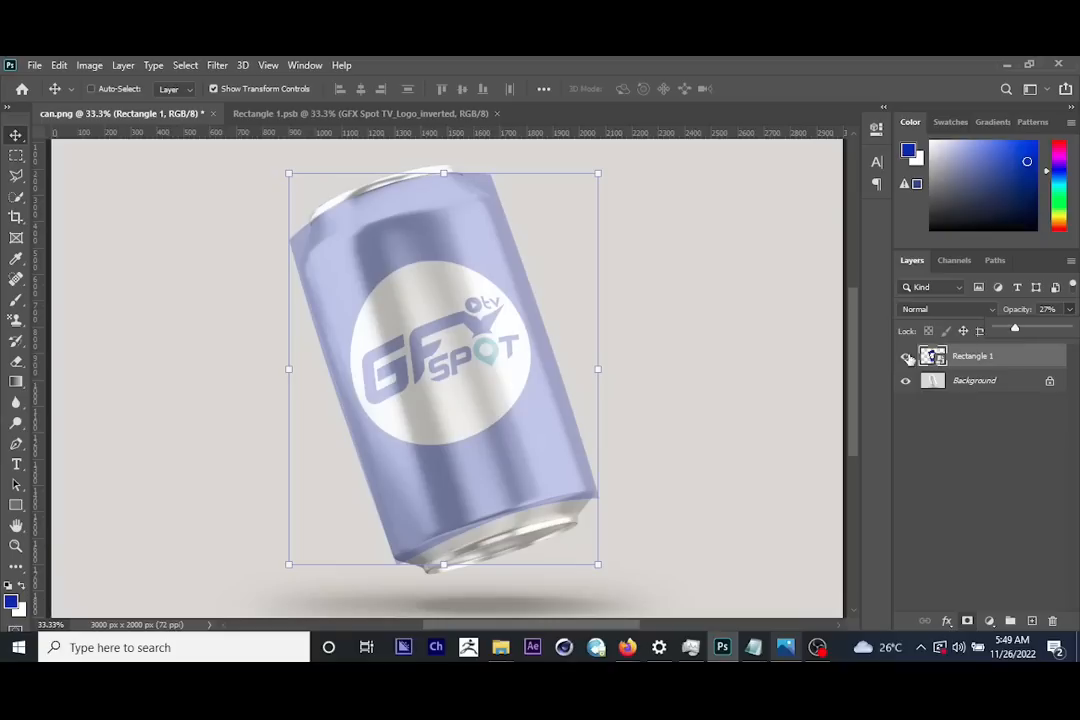
Hide the Rectangle 1 layer and convert the Background into a regular layer named can
click(905, 357)
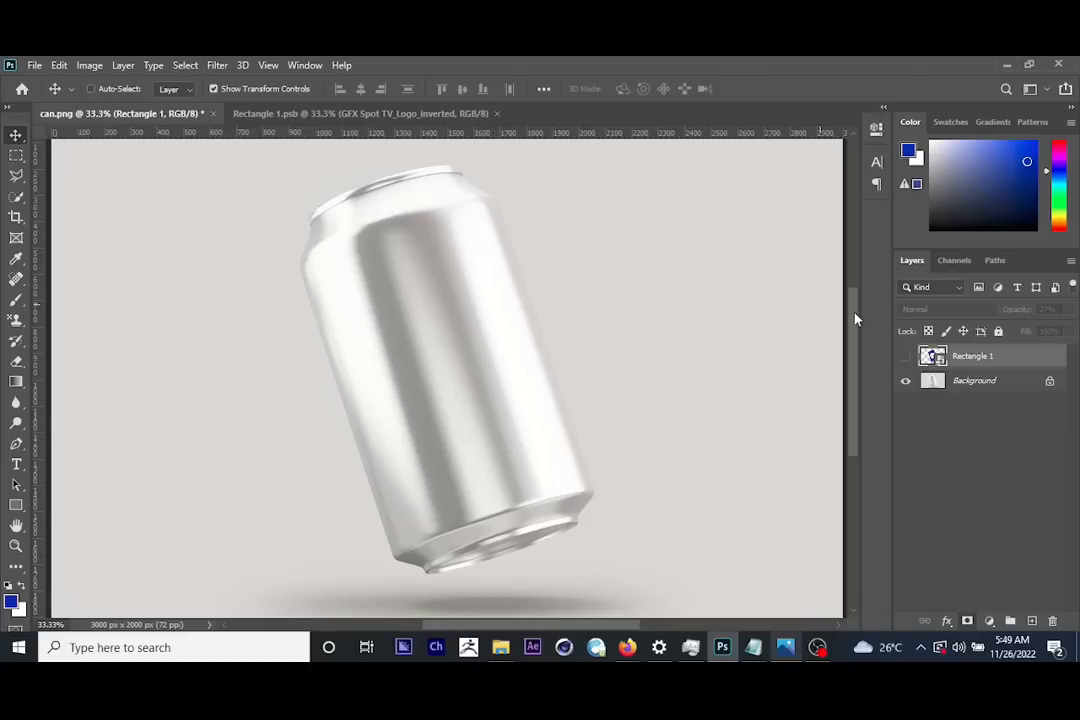
click(906, 358)
click(906, 358)
click(932, 378)
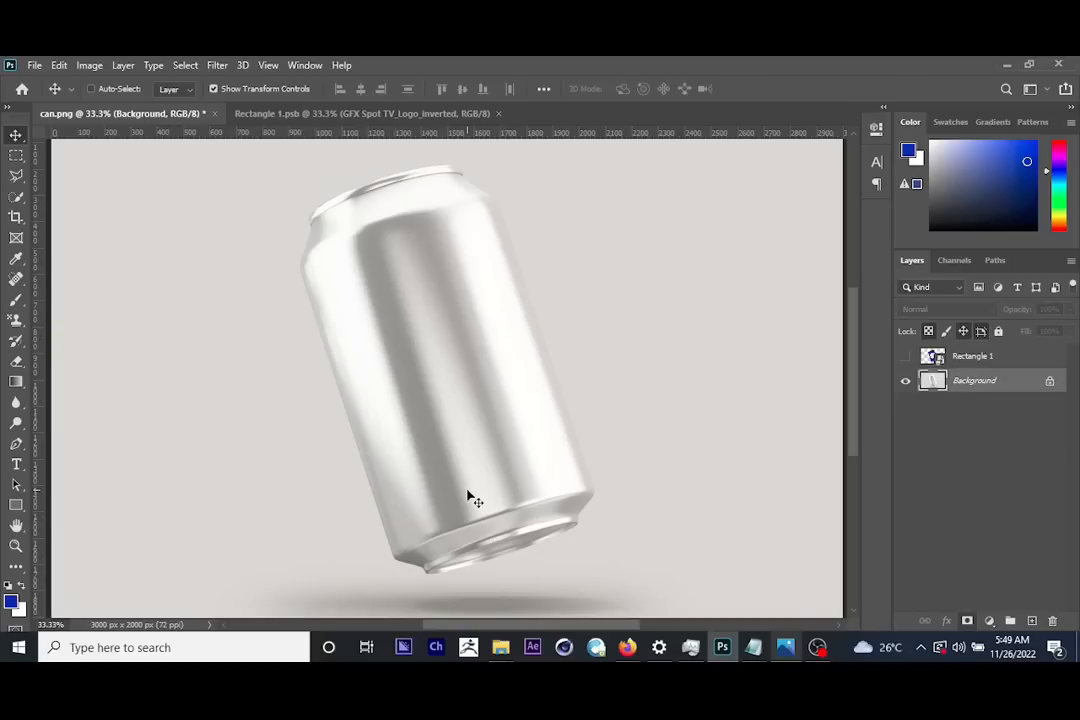
double_click(987, 388)
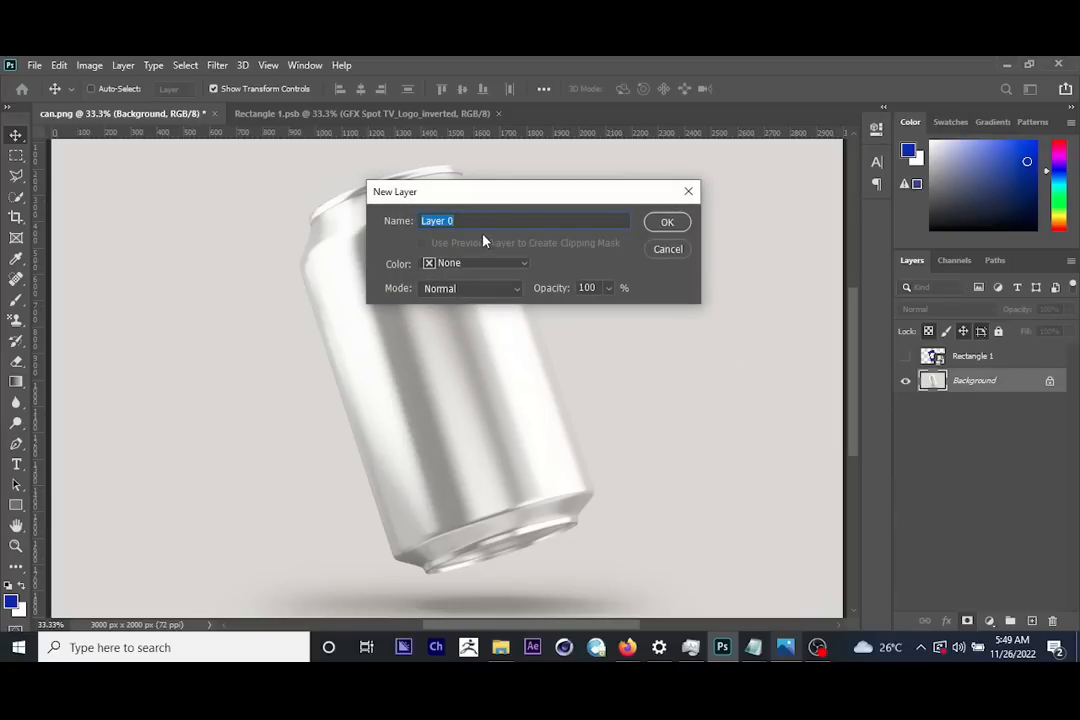
text(can)
click(667, 223)
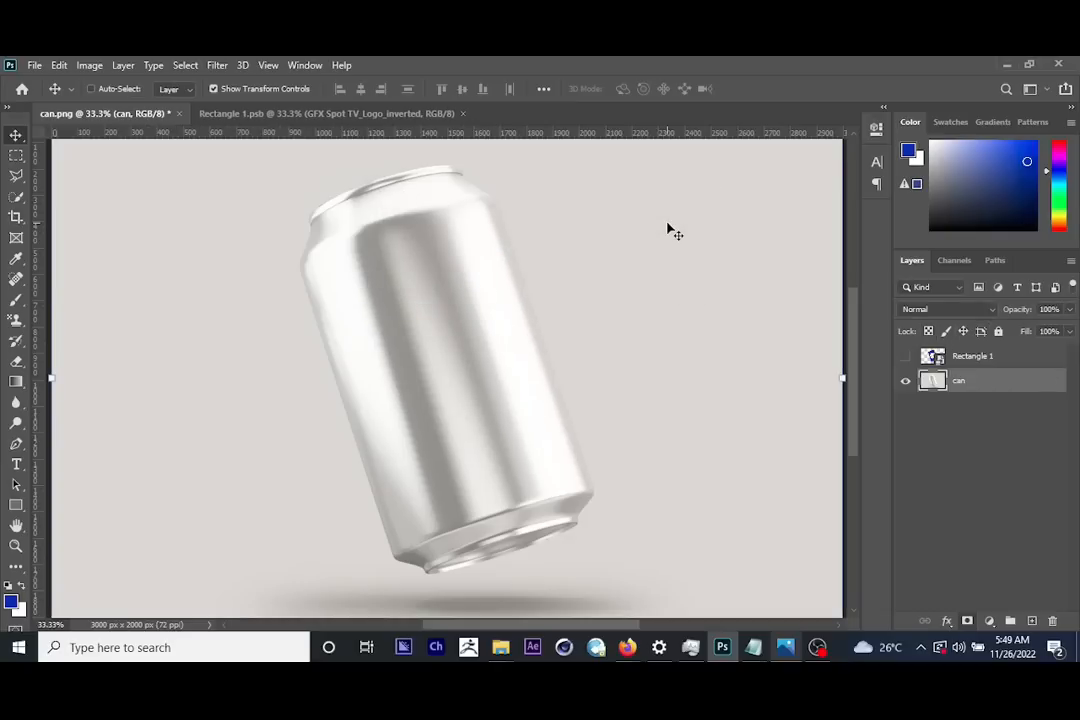
click(18, 198)
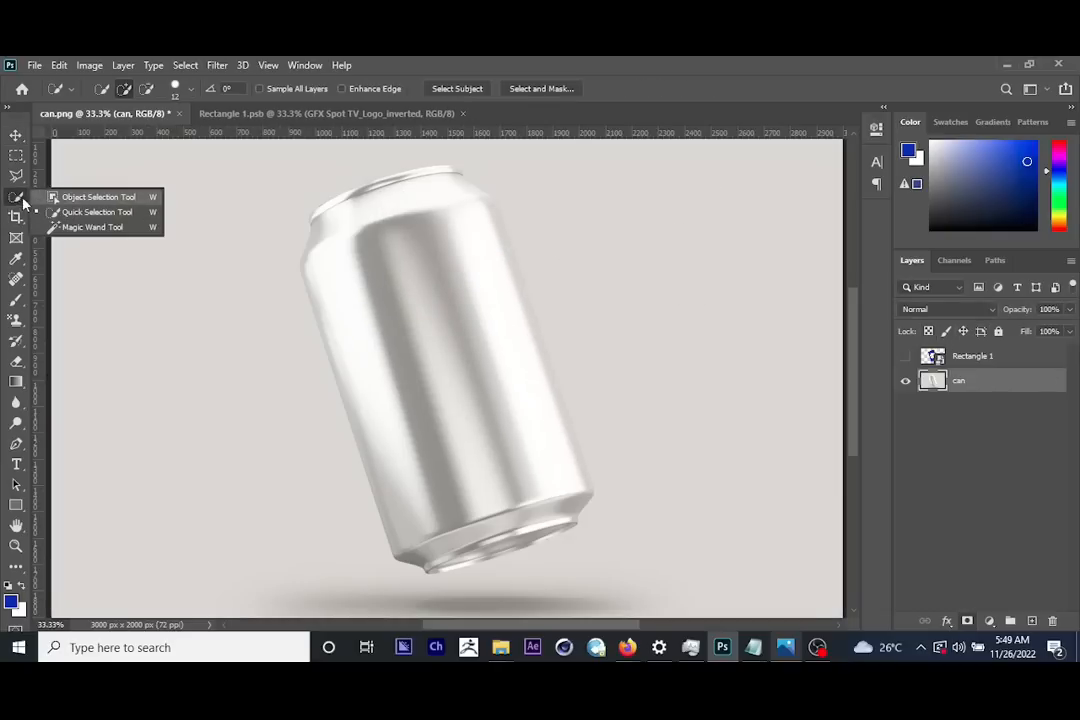
click(17, 199)
right_click(17, 199)
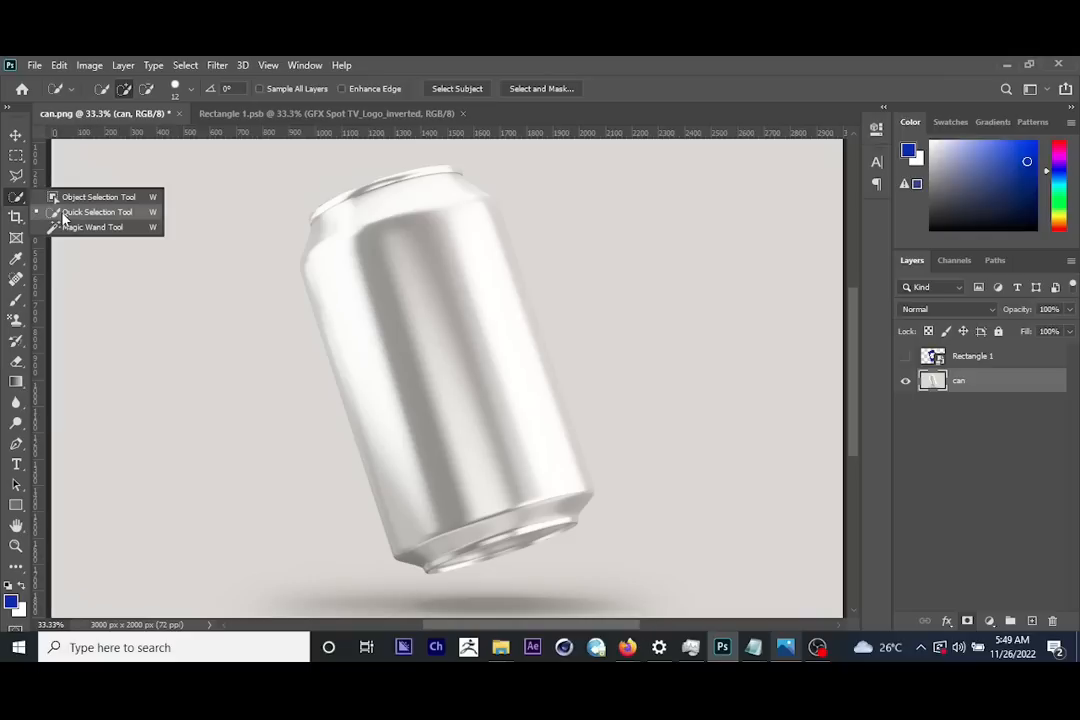
click(85, 197)
click(16, 175)
right_click(16, 175)
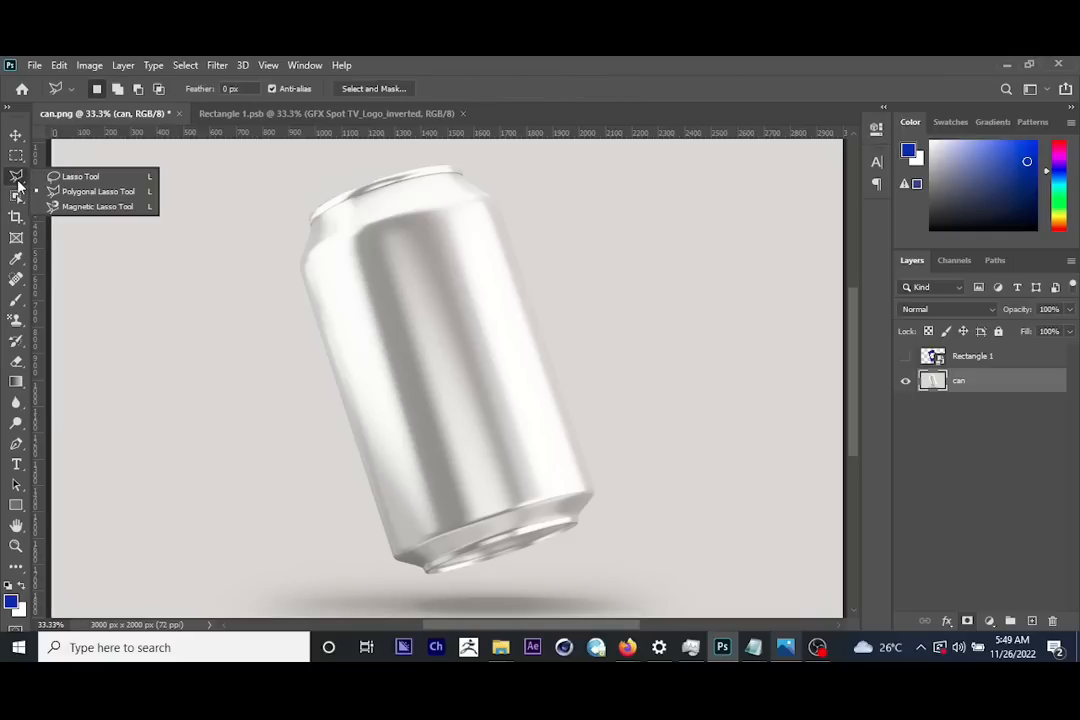
click(17, 199)
right_click(17, 199)
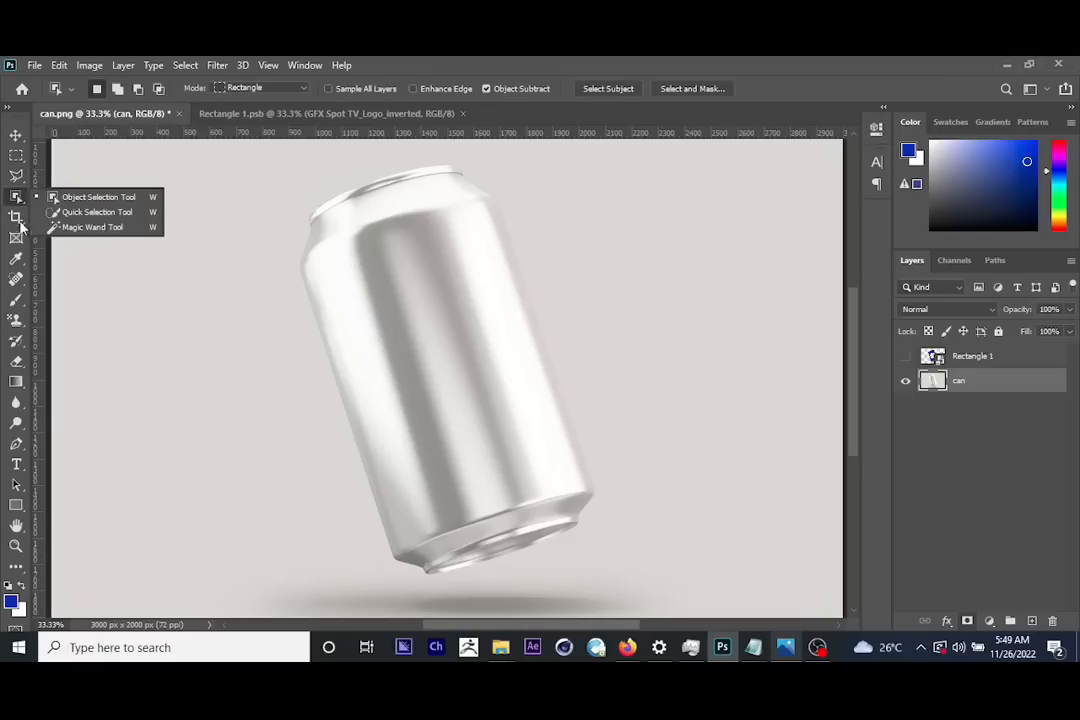
click(8, 160)
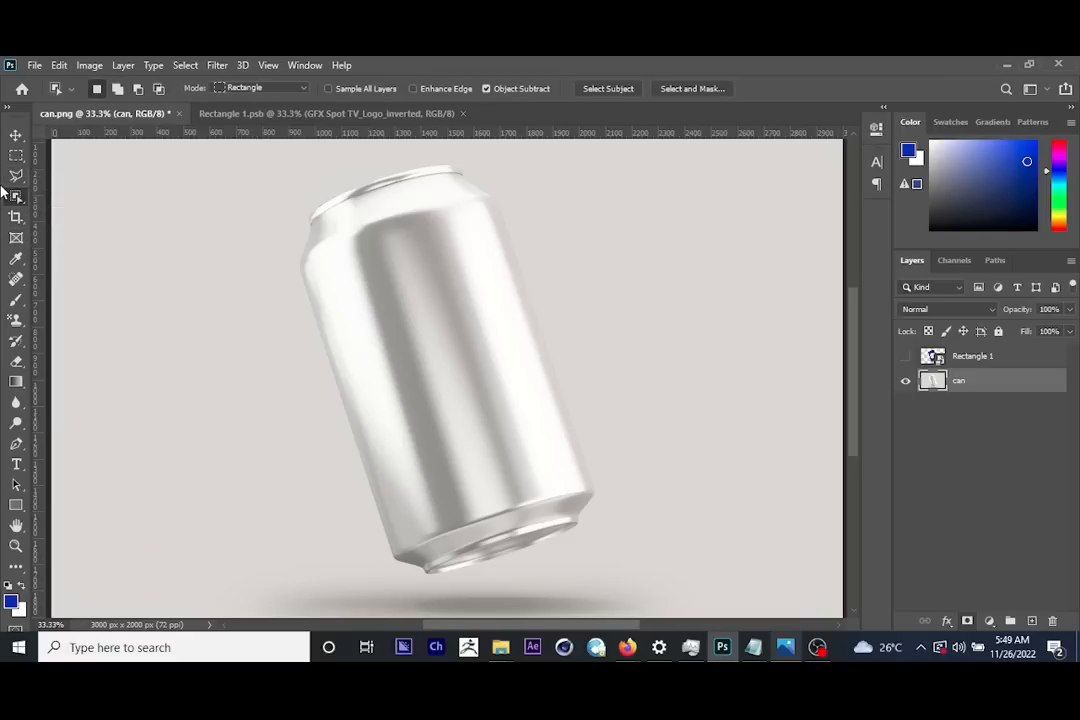
click(17, 156)
right_click(17, 156)
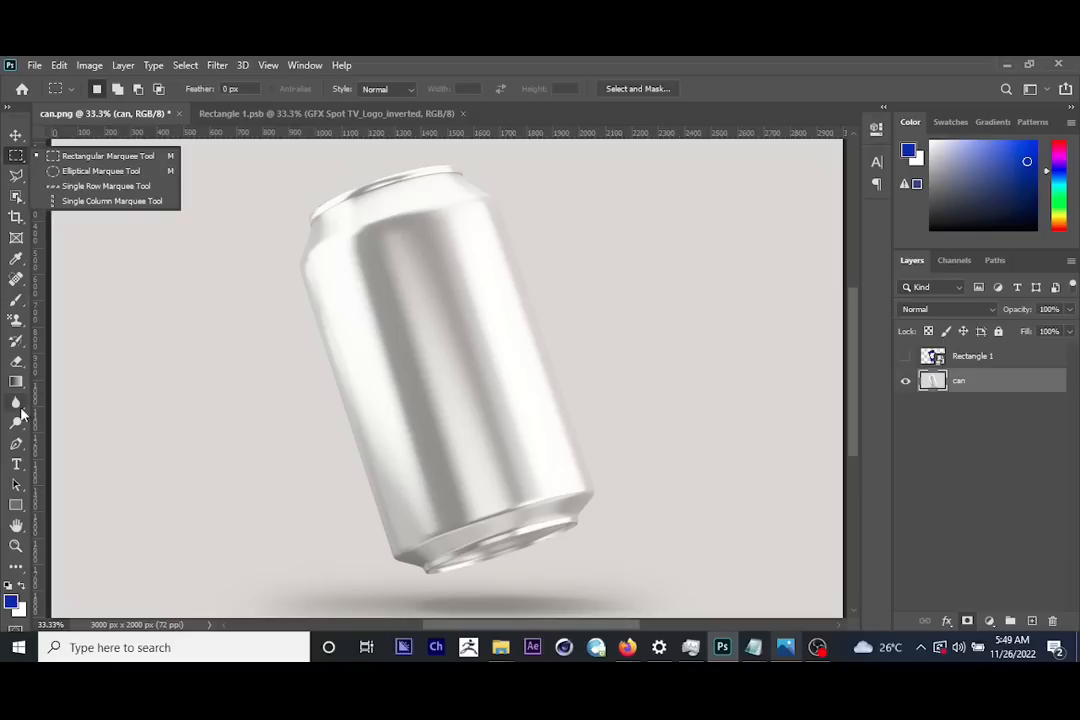
Start a Pen tool path at the can's right shoulder and curve it along the underside of the top rim to the left edge
click(17, 445)
right_click(17, 445)
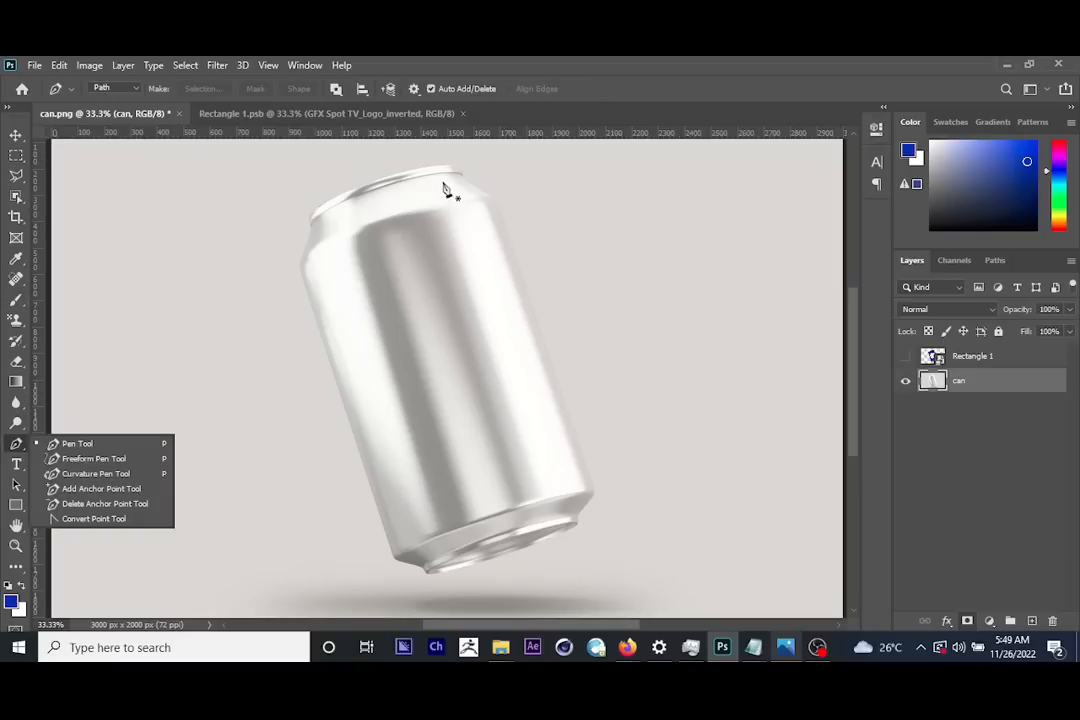
click(856, 316)
drag(856, 325, 858, 310)
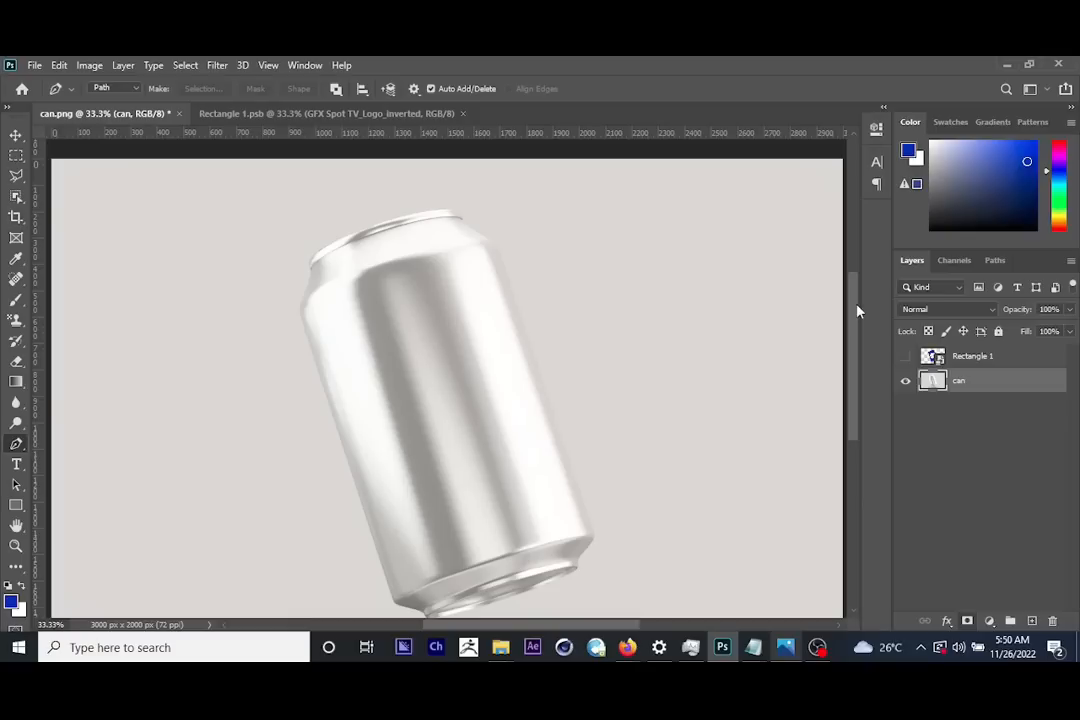
key(ctrl+plus)
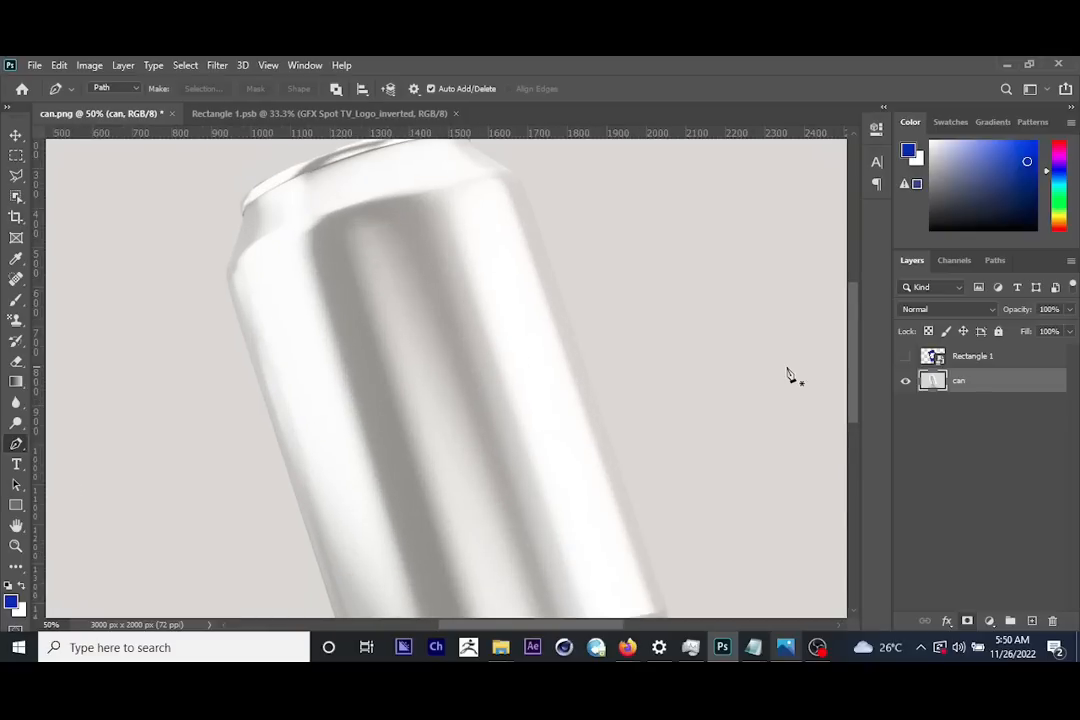
drag(857, 357, 856, 338)
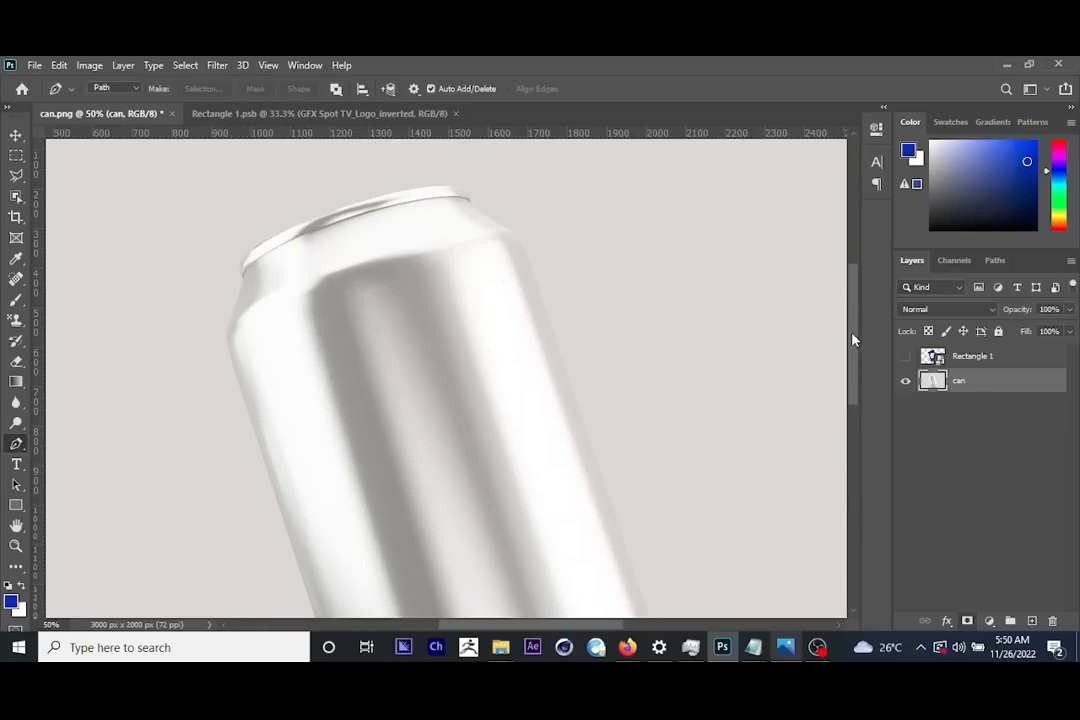
click(469, 202)
drag(443, 197, 422, 201)
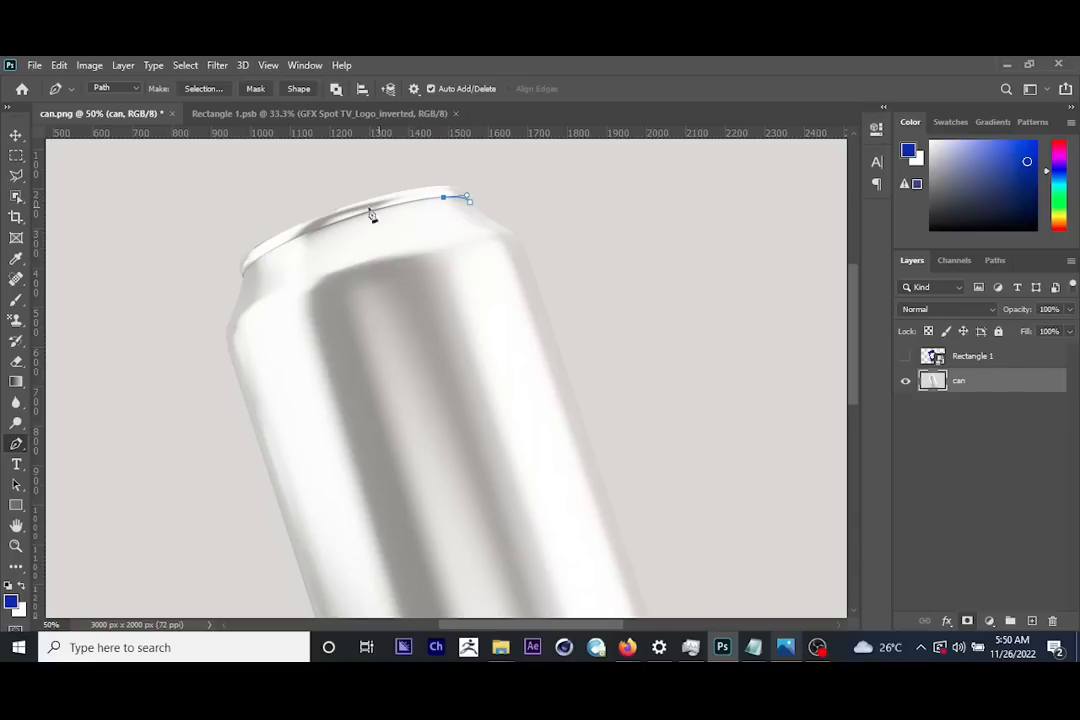
drag(242, 276, 196, 338)
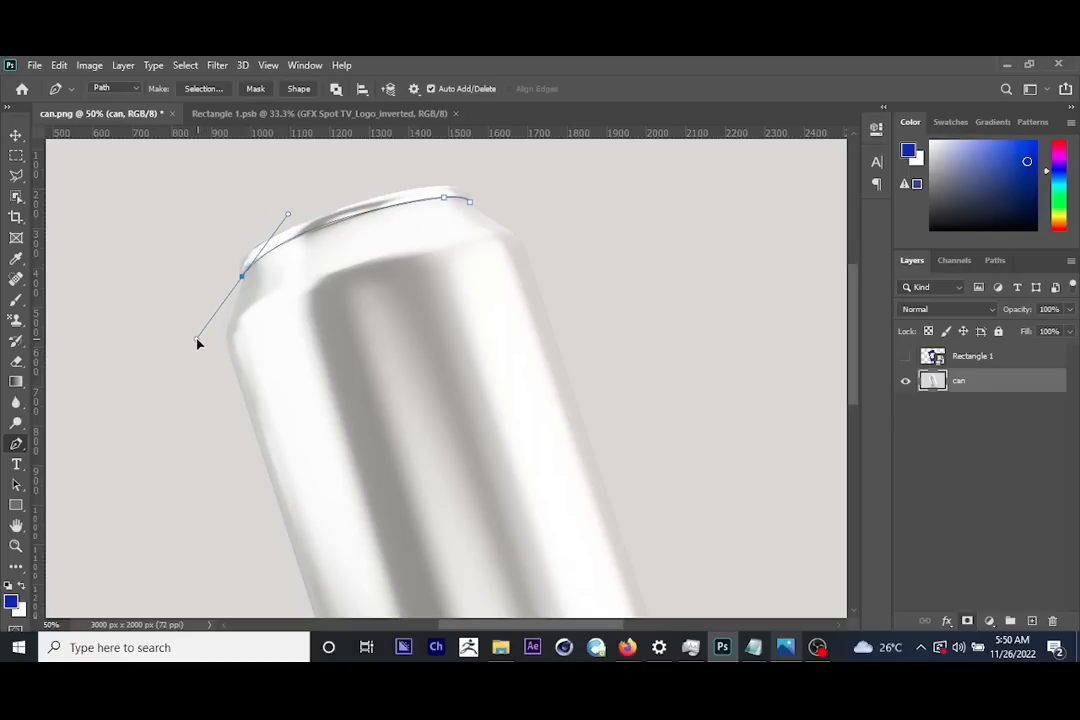
Continue the path down the can's left shoulder, following its curve to the start of the straight side
alt+click(242, 277)
drag(228, 321, 221, 341)
key(ctrl+plus)
key(ctrl+plus)
drag(537, 626, 509, 627)
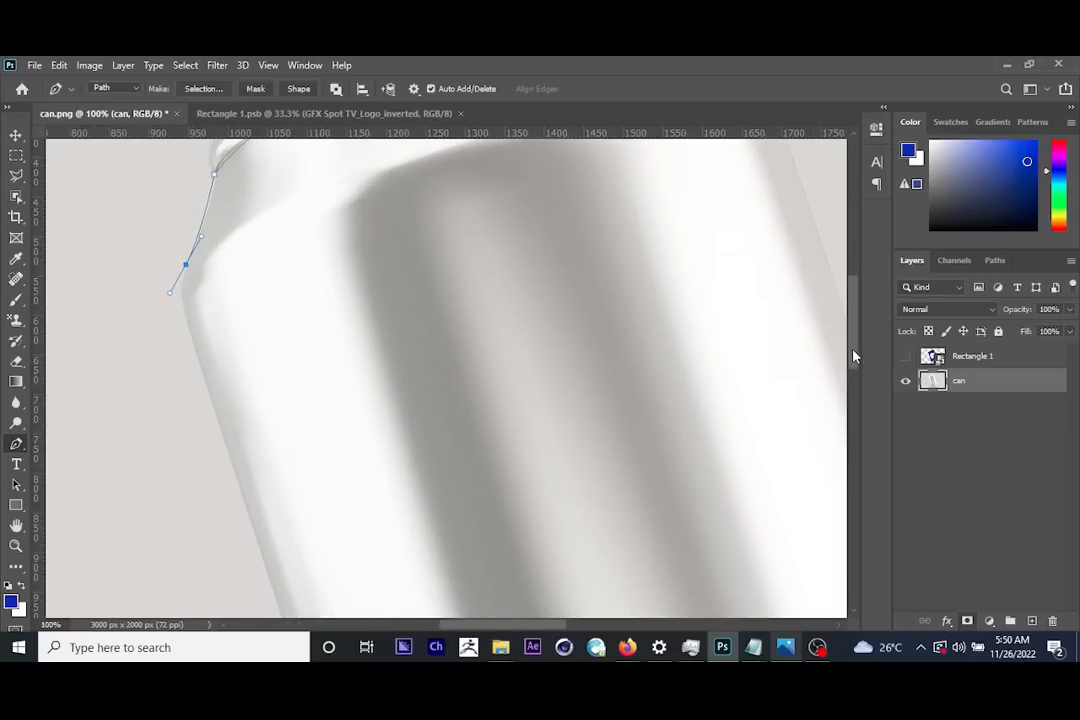
drag(855, 356, 855, 324)
drag(187, 423, 222, 337)
alt+click(193, 410)
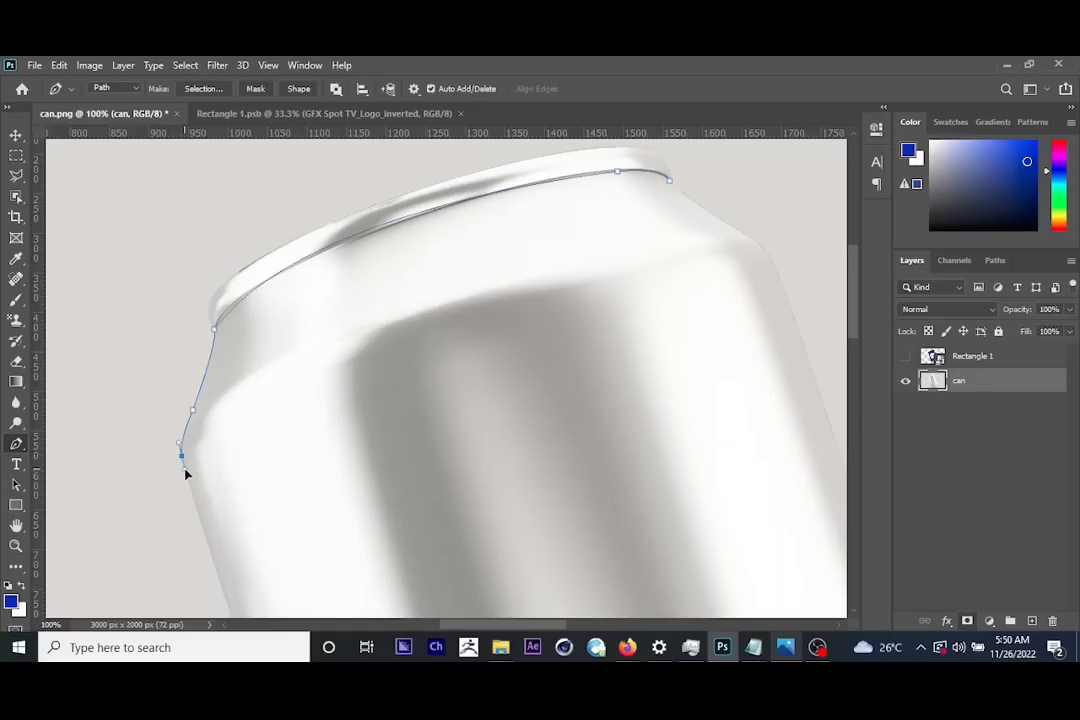
drag(181, 456, 186, 464)
Extend the path down the can's left side and curve it along the body's lower edge to the right corner
drag(849, 272, 866, 365)
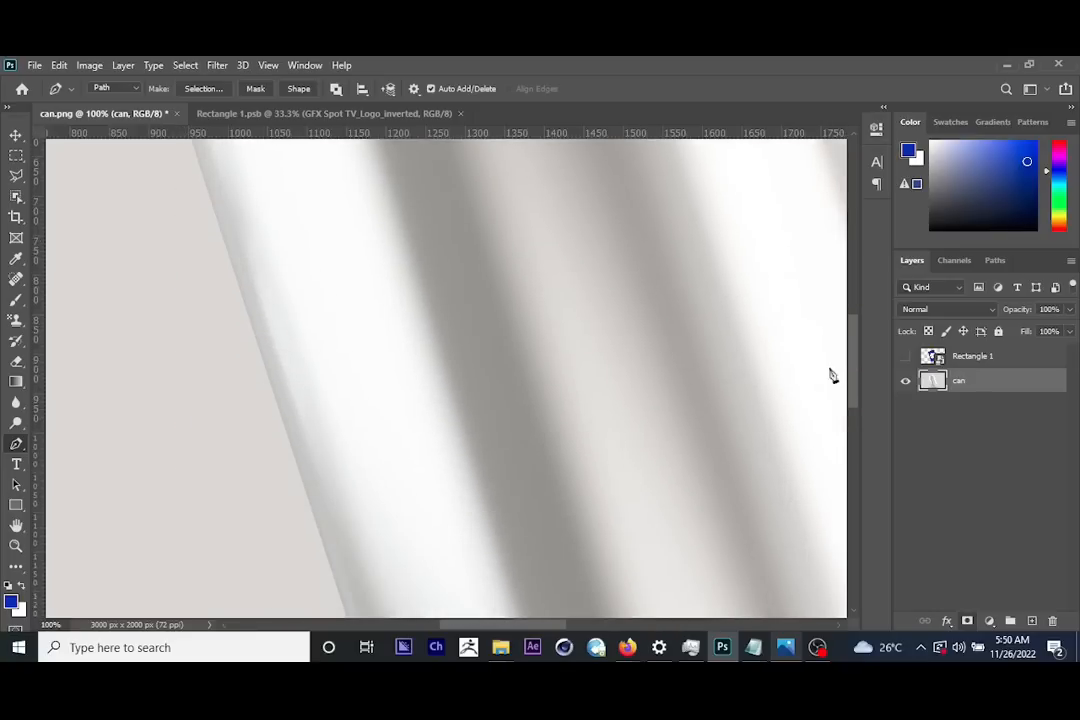
key(ctrl+minus)
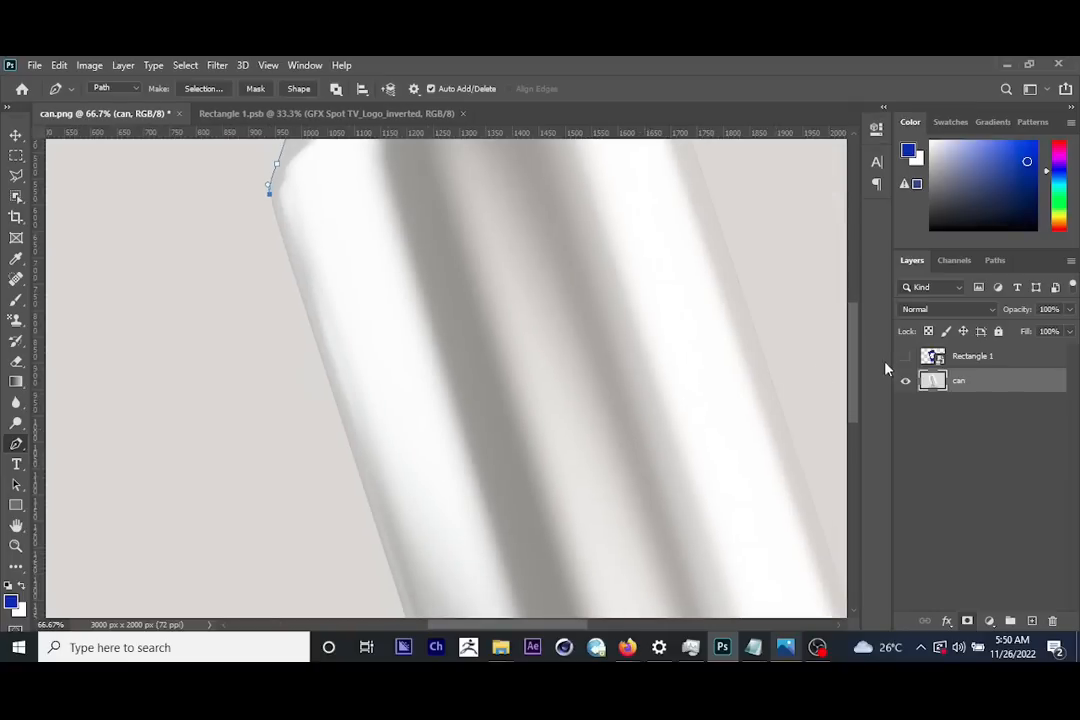
drag(855, 366, 858, 418)
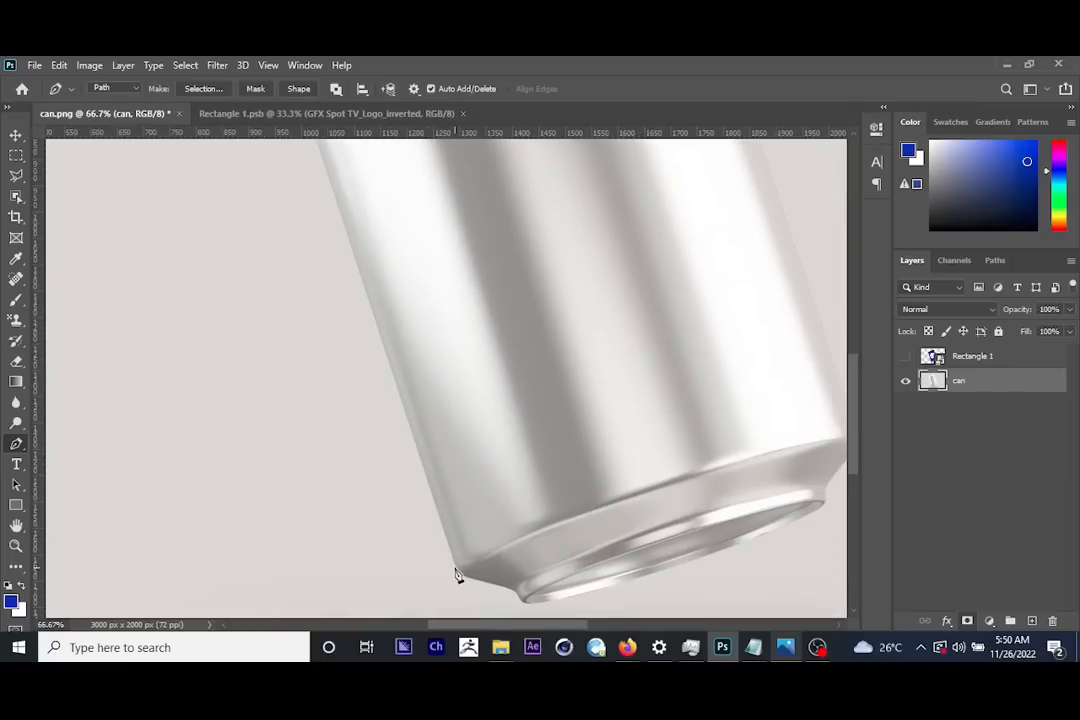
click(456, 570)
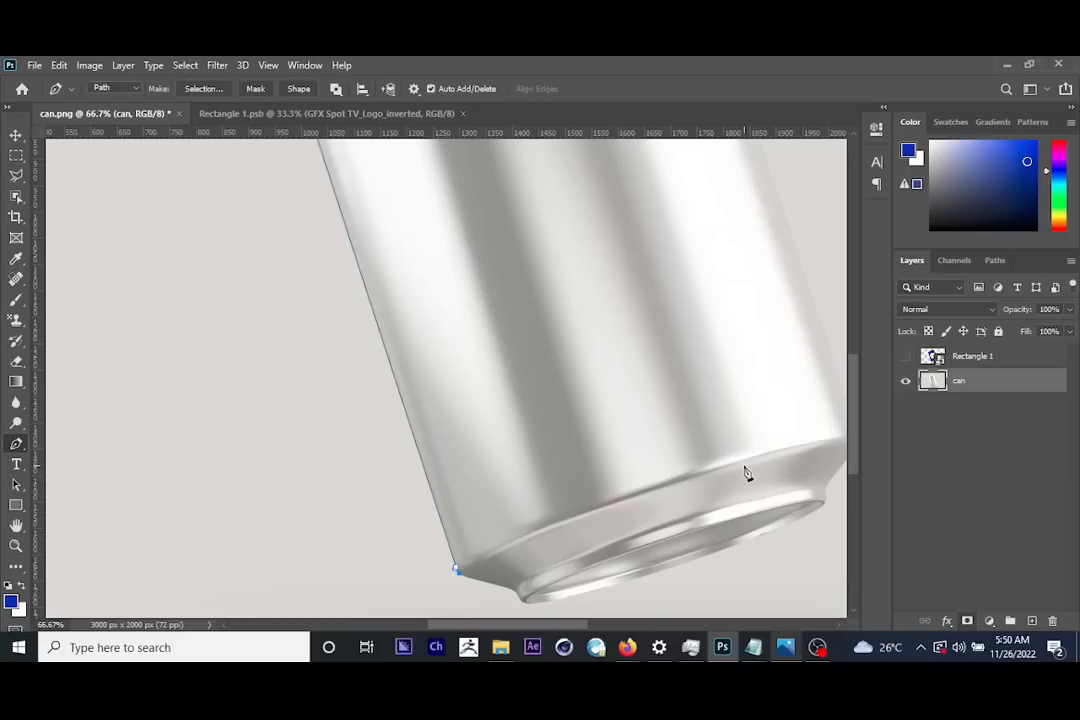
drag(768, 453, 820, 443)
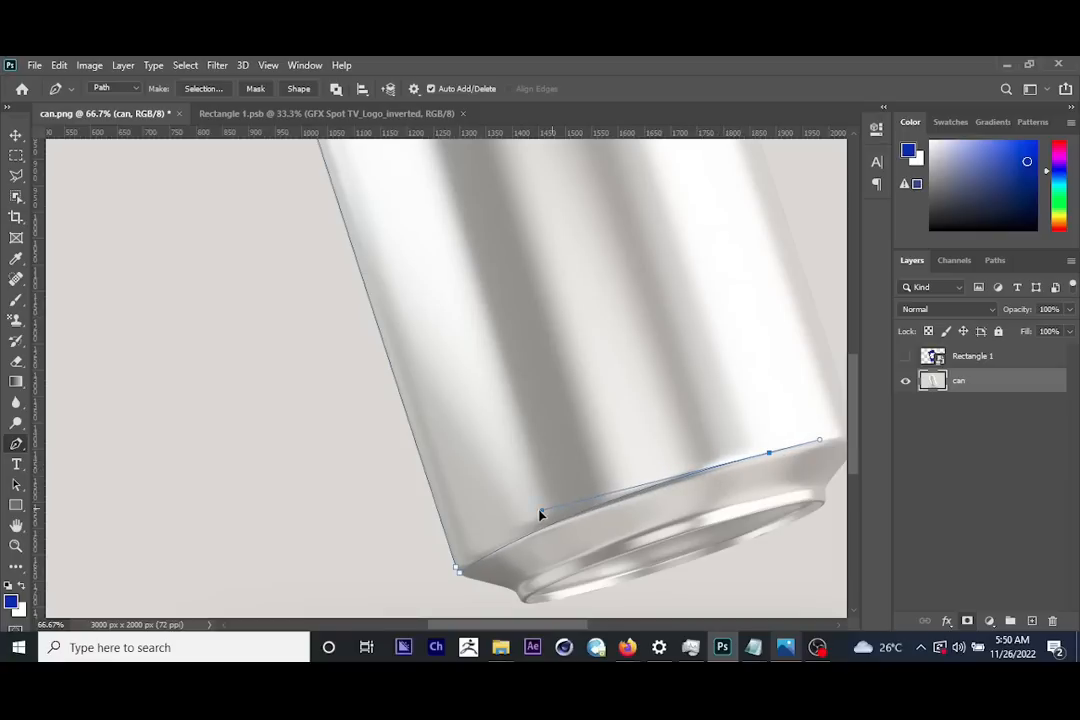
alt+click(768, 454)
drag(530, 627, 593, 627)
drag(522, 441, 532, 456)
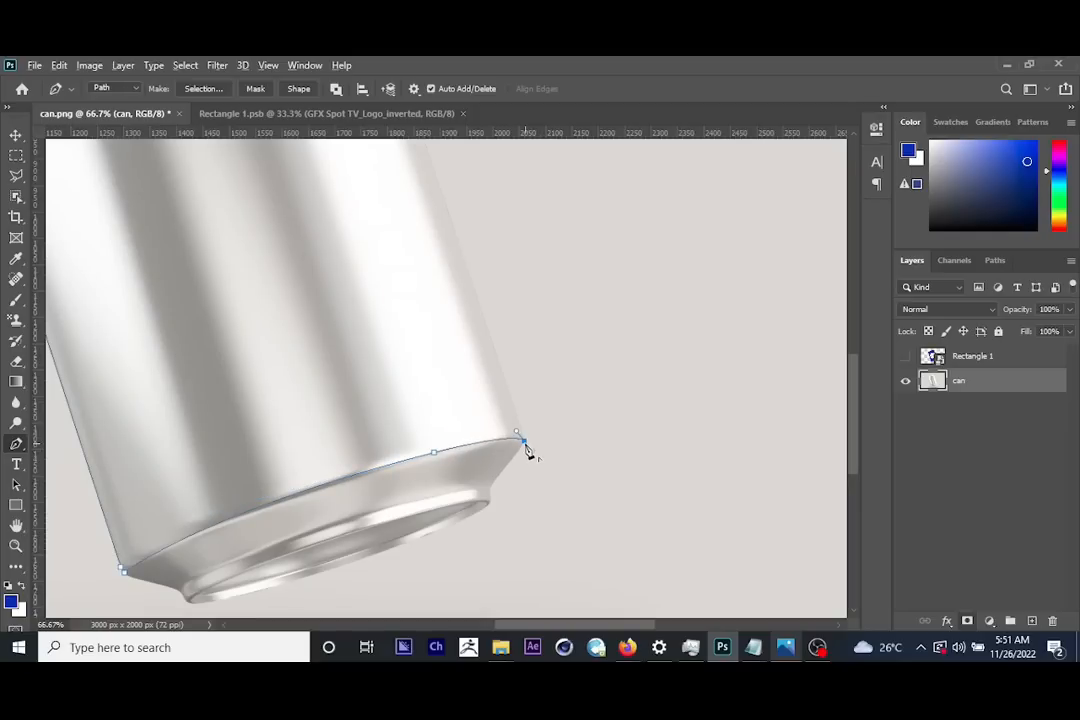
alt+click(525, 442)
Round the path at the lower right corner and extend it up the can's right side to the shoulder
drag(850, 454, 851, 442)
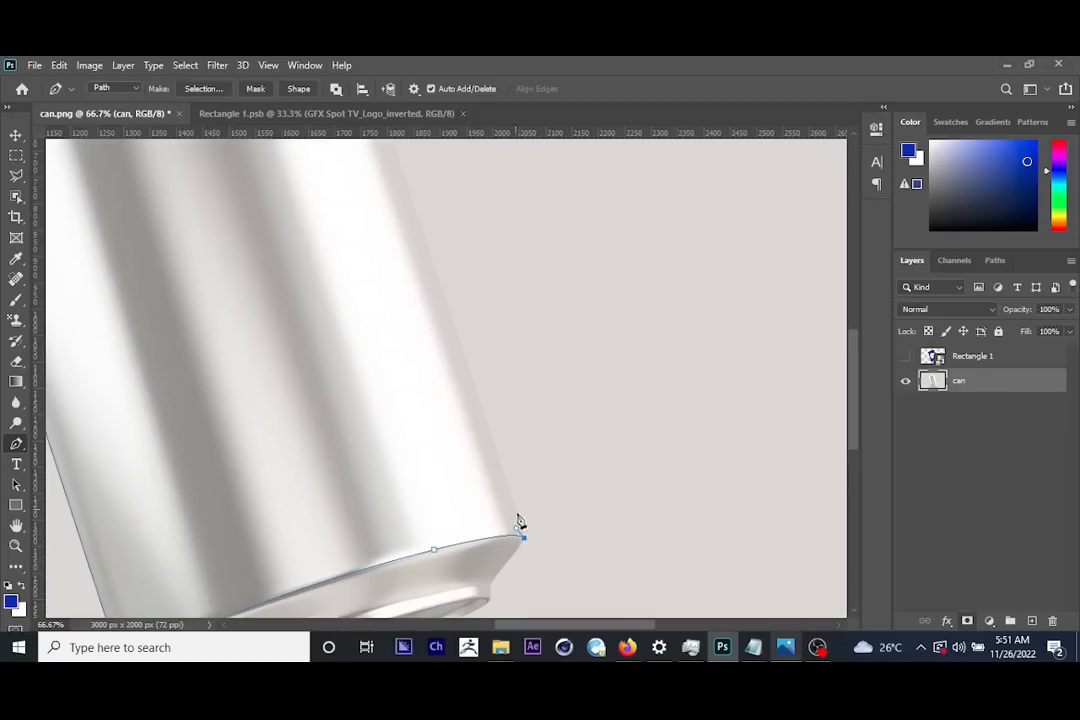
drag(518, 519, 513, 509)
click(519, 521)
drag(858, 422, 852, 376)
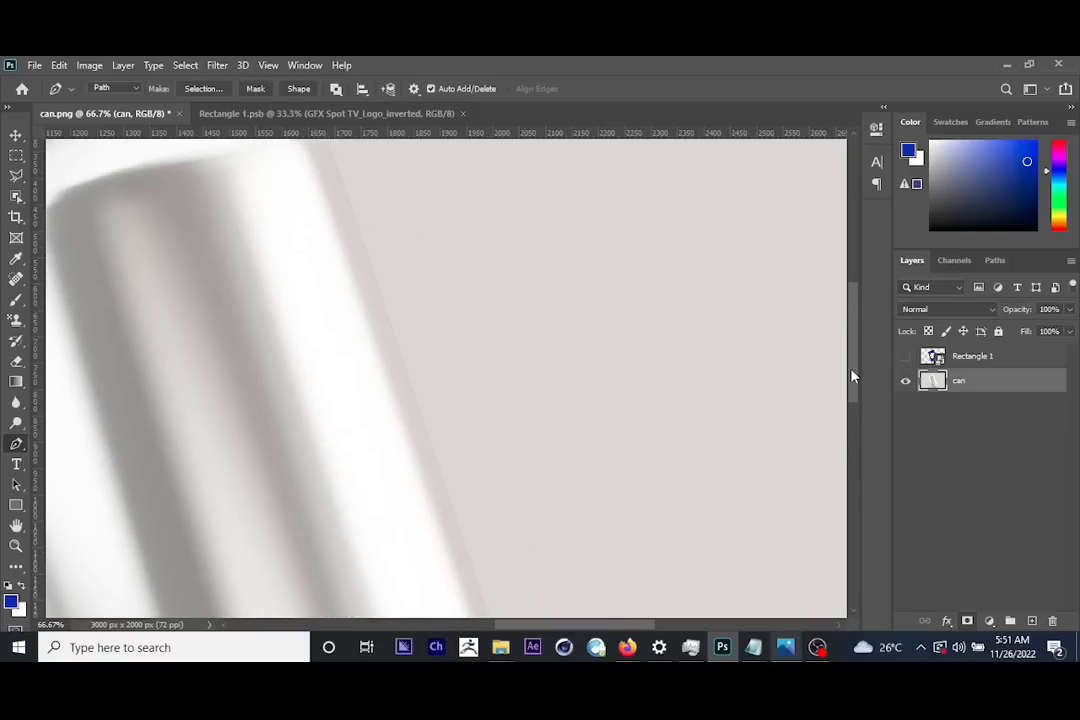
key(ctrl+minus)
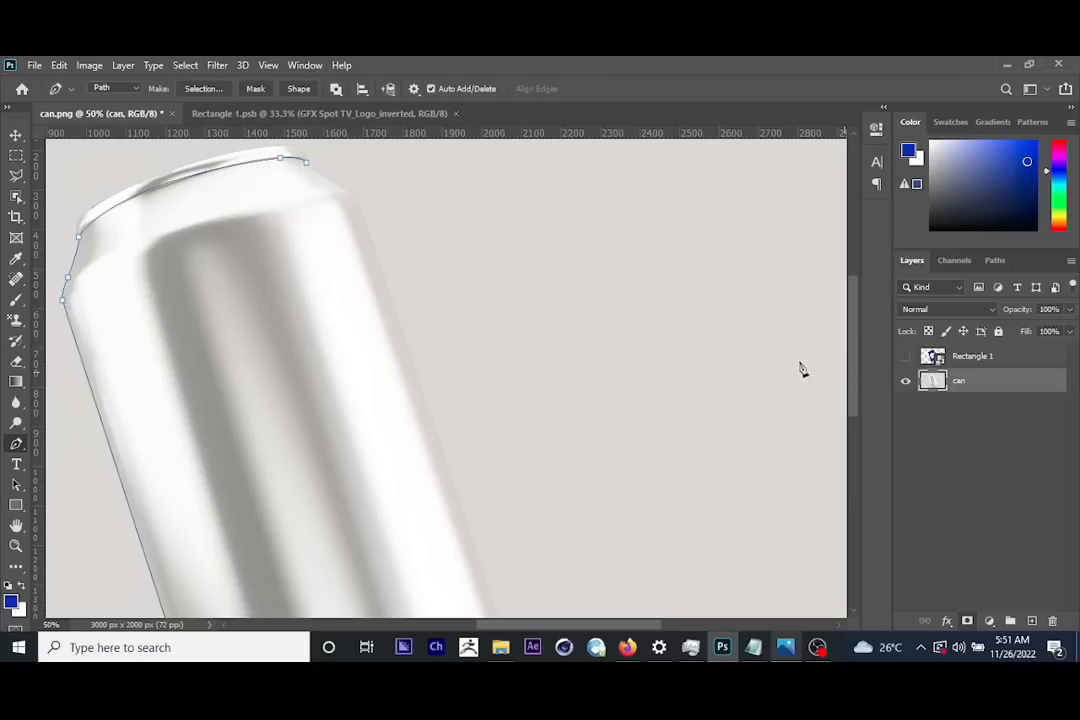
click(358, 204)
Trace the can's right shoulder and close the path at its starting point below the rim
drag(341, 191, 329, 185)
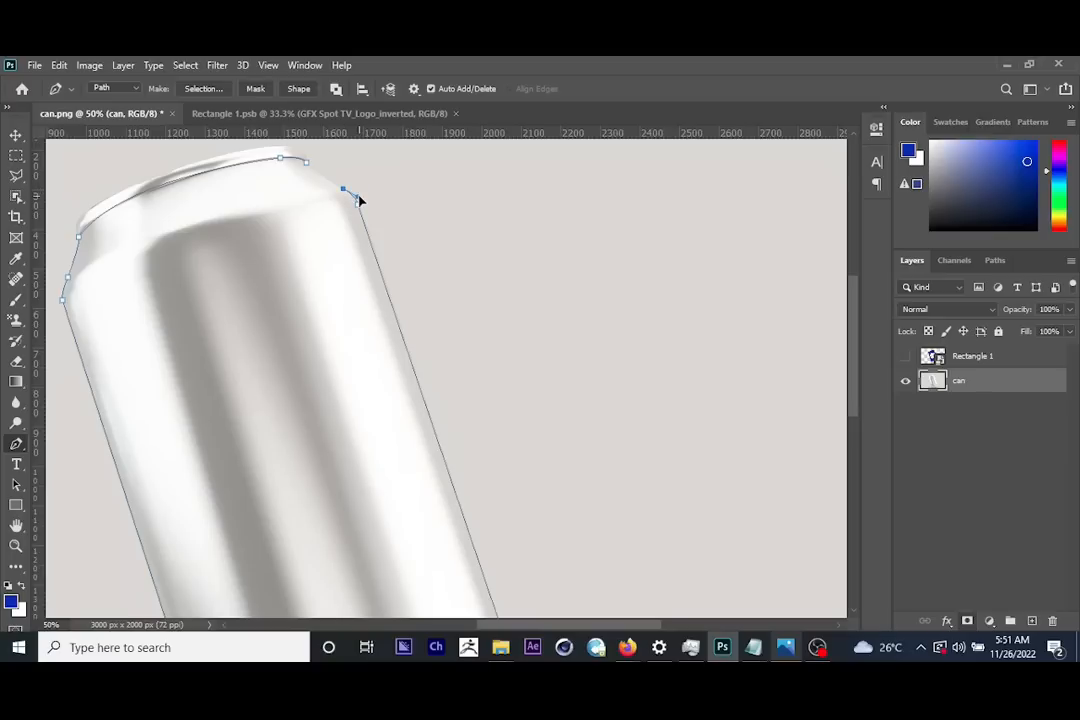
click(305, 163)
drag(304, 159, 298, 156)
key(ctrl+minus)
key(ctrl+minus)
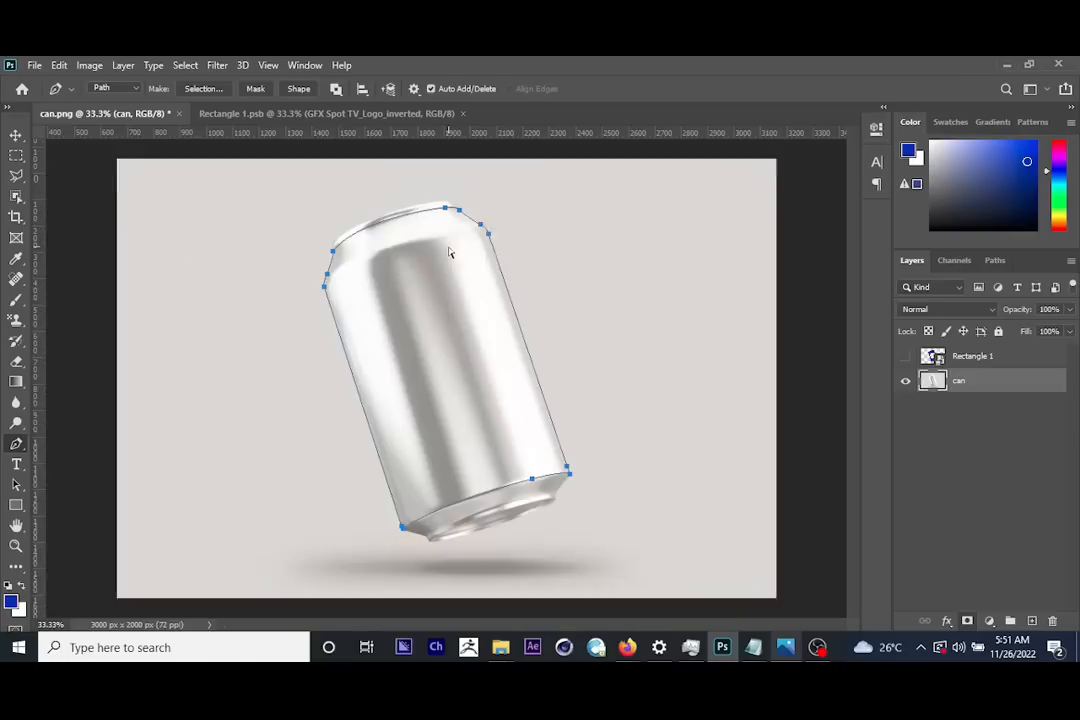
Load the work path as a selection and copy the selected can body onto a new layer
click(996, 261)
click(965, 621)
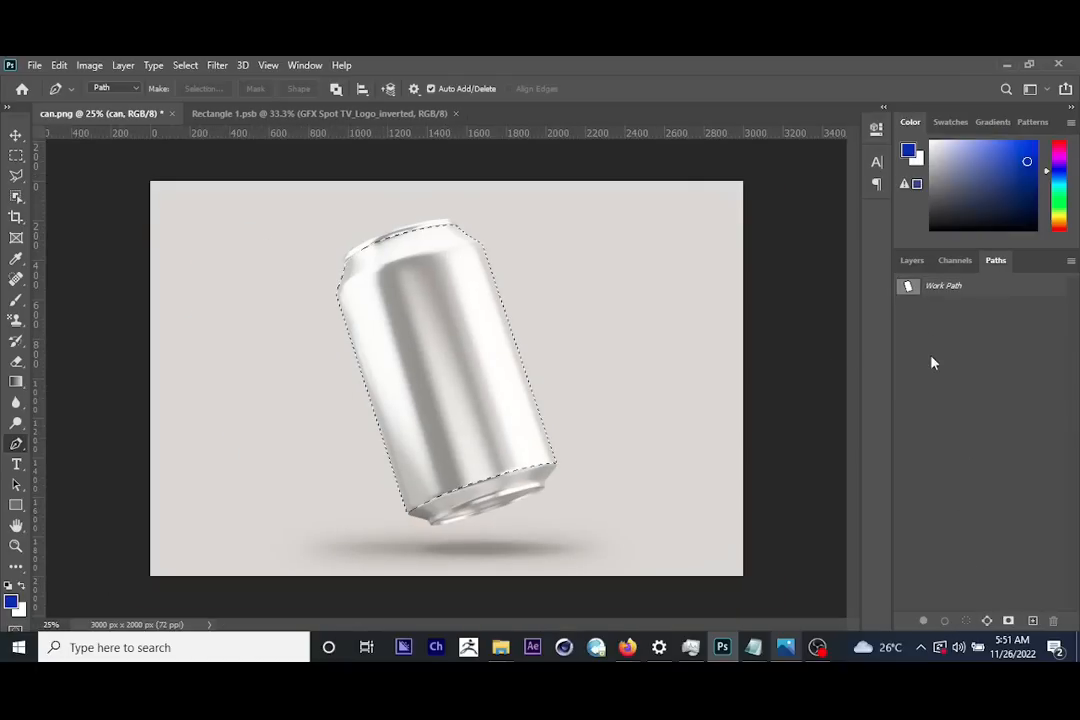
click(912, 262)
key(ctrl+j)
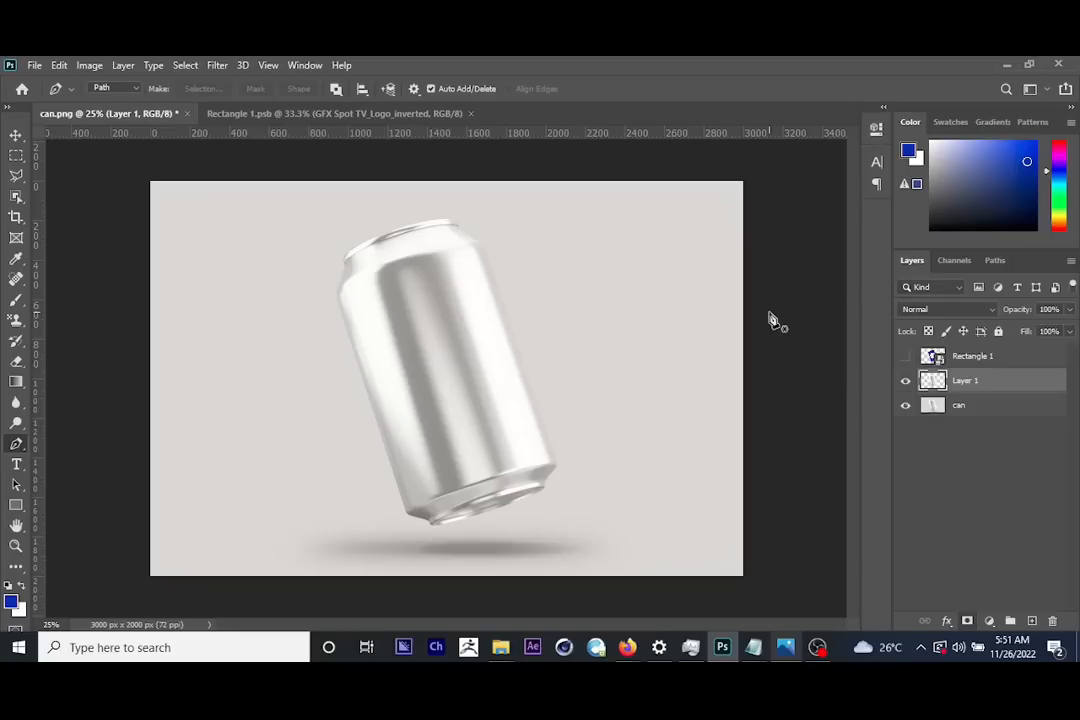
Move the copied can body aside to check the cutout, and undo the move
click(15, 133)
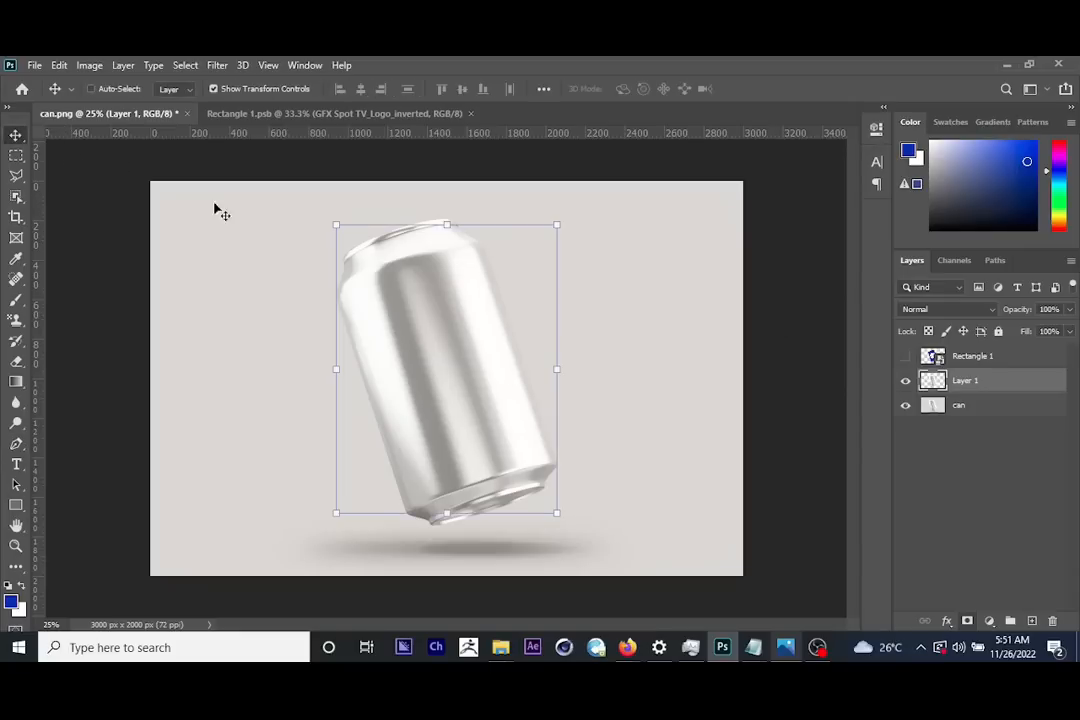
drag(438, 328, 625, 312)
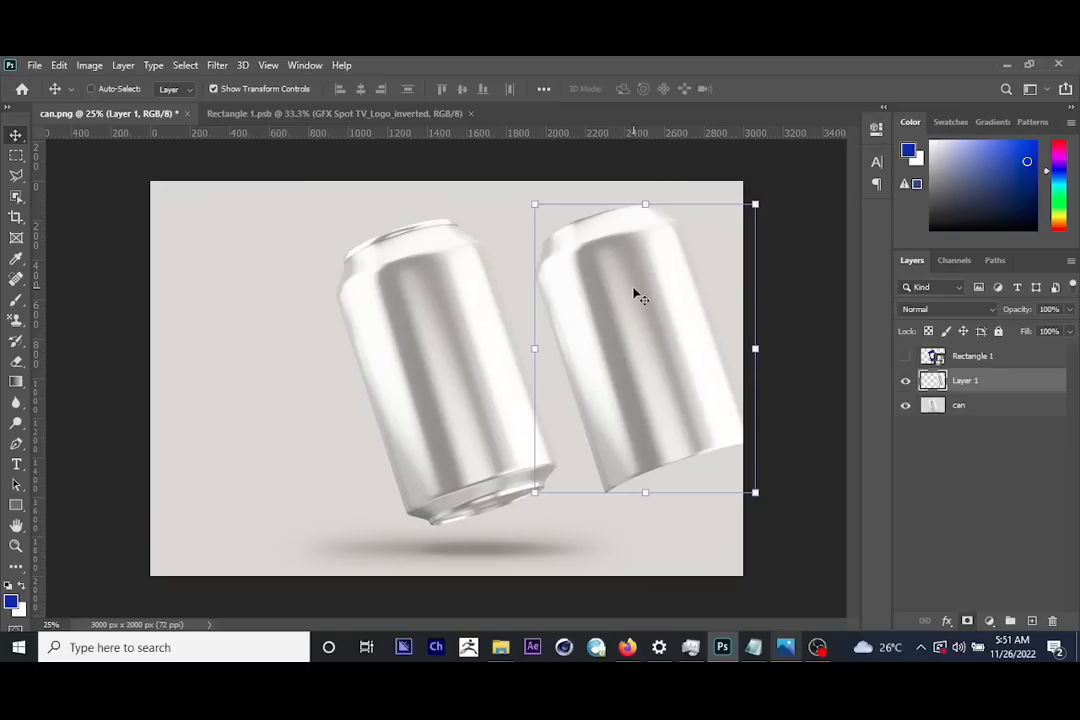
key(ctrl+z)
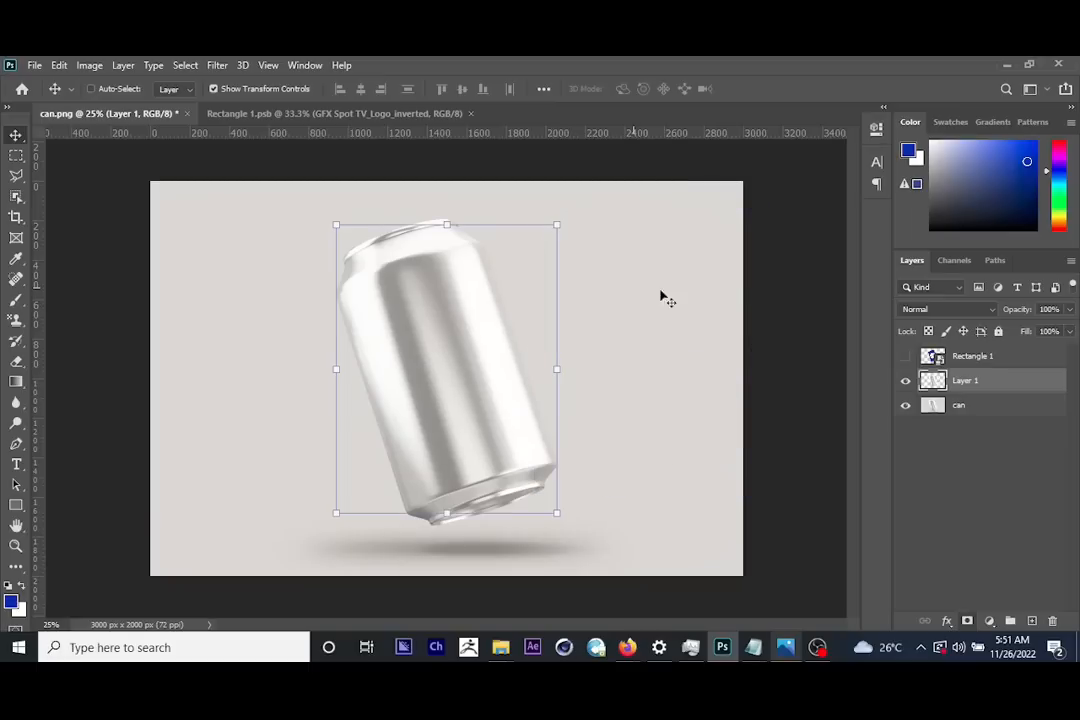
Rename the copied can body layer as selection
double_click(967, 385)
text(selection)
key(Return)
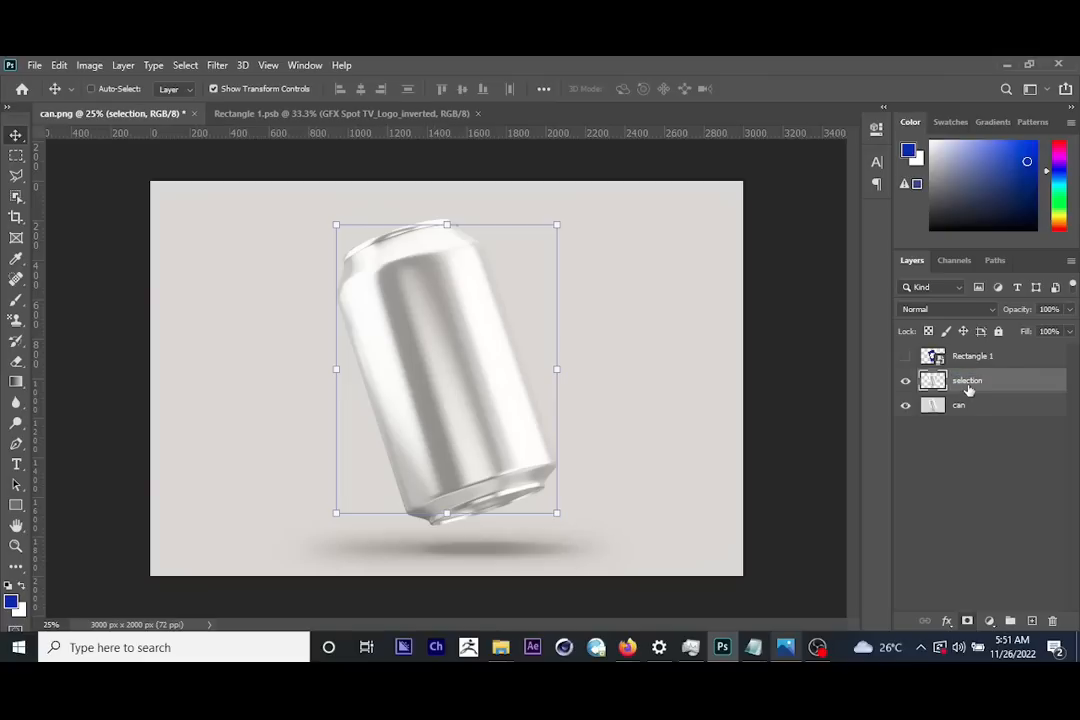
Show the Rectangle 1 layer and set its opacity to 100%
click(907, 358)
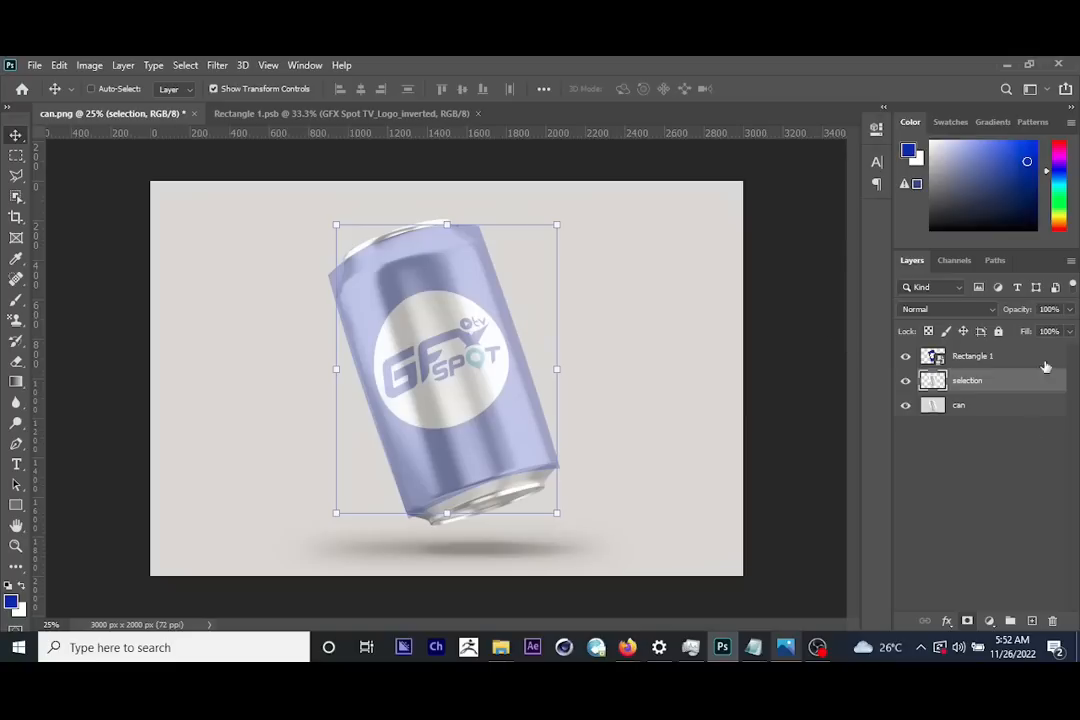
click(997, 362)
click(1069, 309)
drag(1067, 330, 1072, 330)
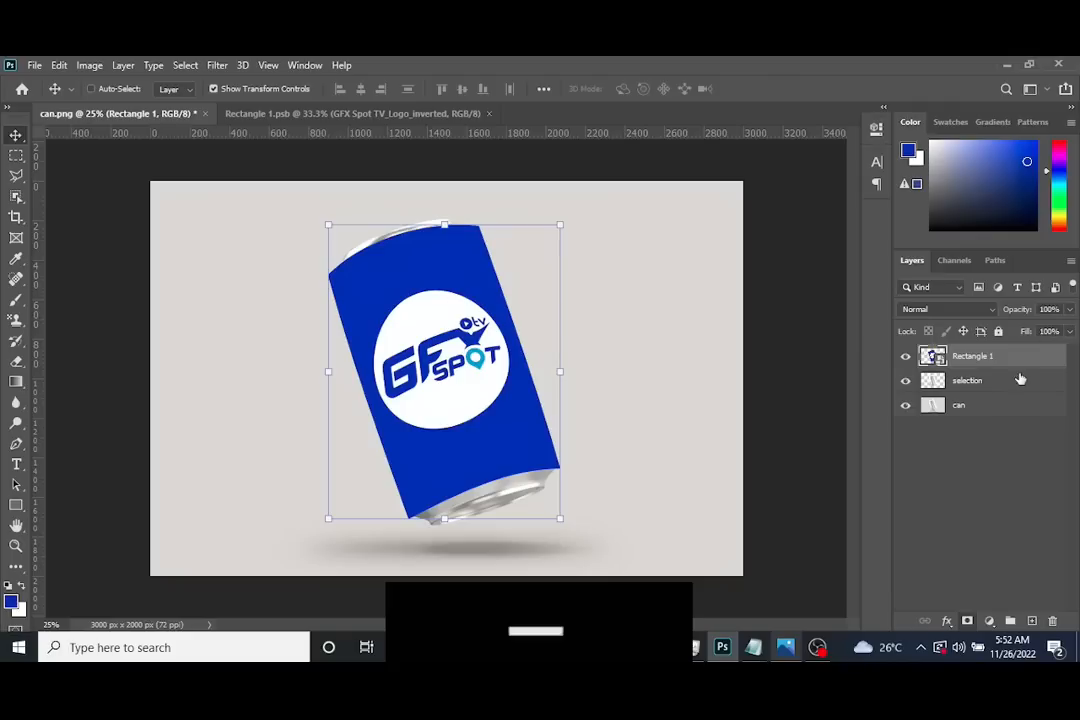
Clip the Rectangle 1 label to the selection layer with a clipping mask
double_click(968, 356)
click(964, 379)
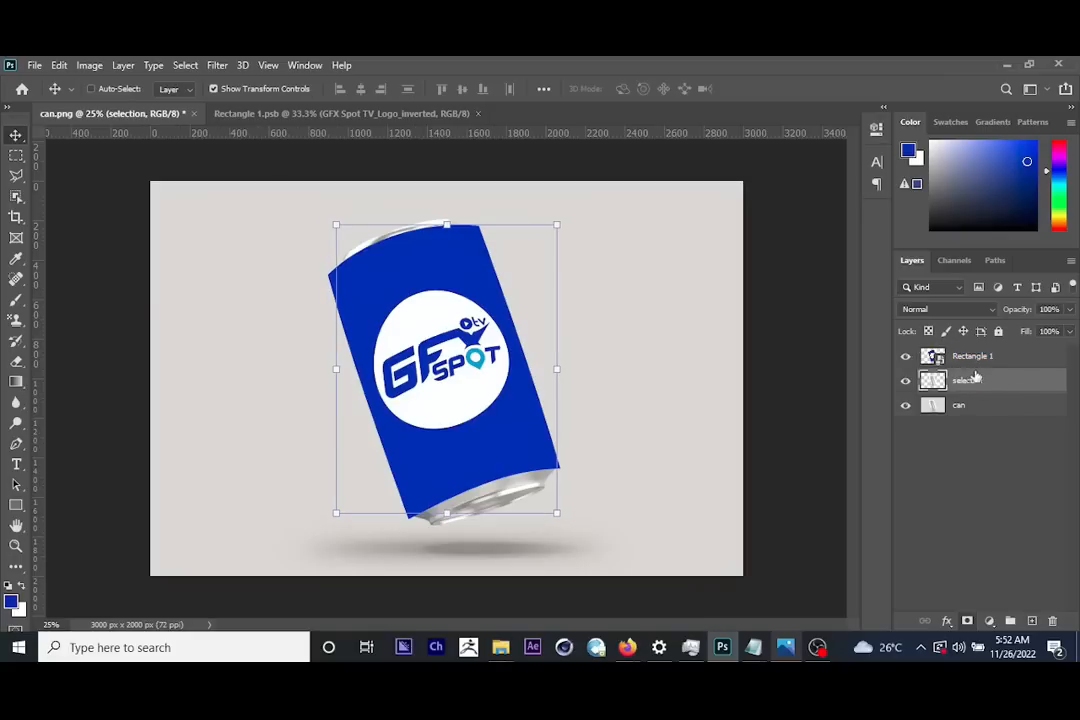
click(979, 366)
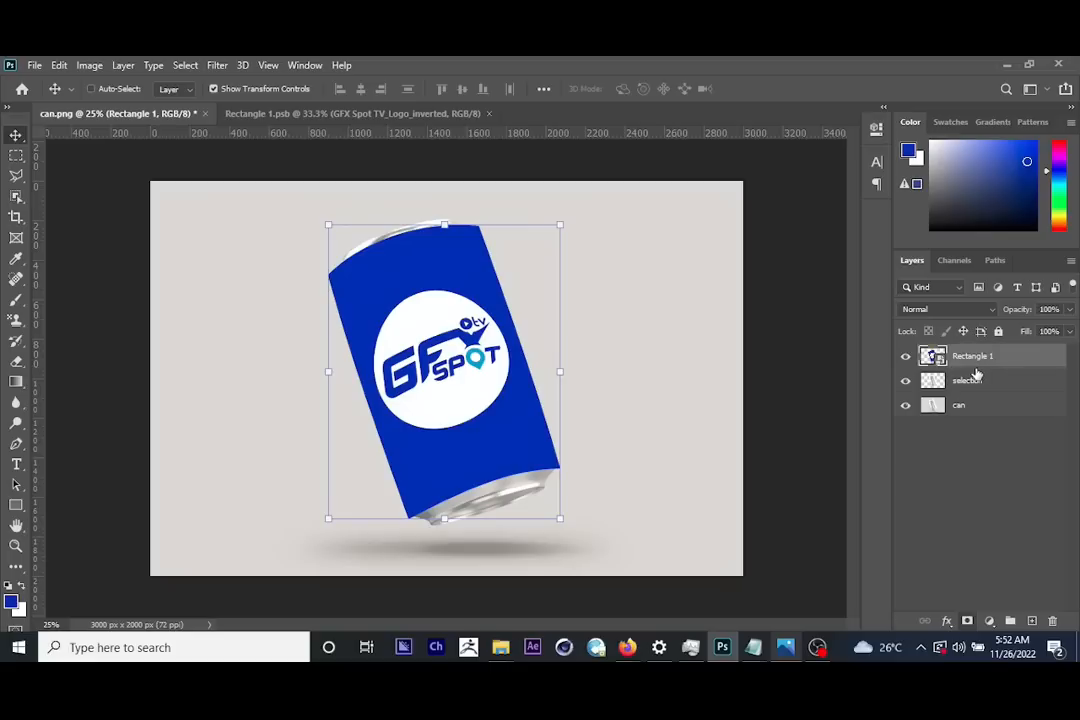
drag(979, 357, 970, 364)
alt+click(968, 376)
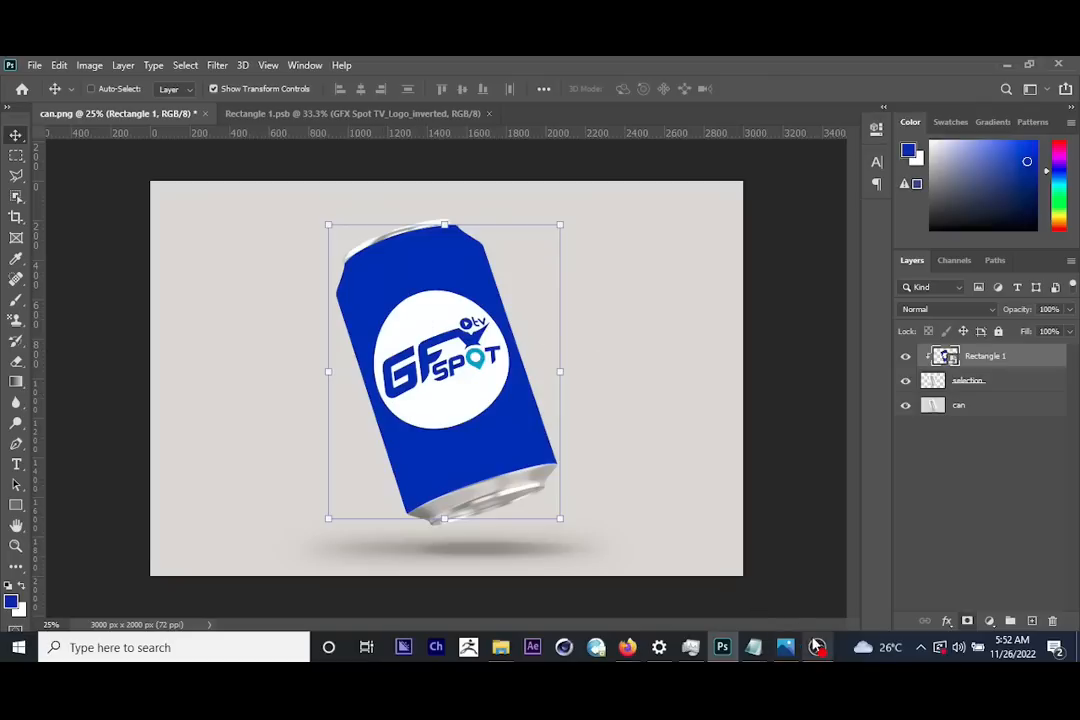
Check the can_reference.jpg image, preview blend modes on the Rectangle 1 label, and set it to Linear Burn
click(787, 647)
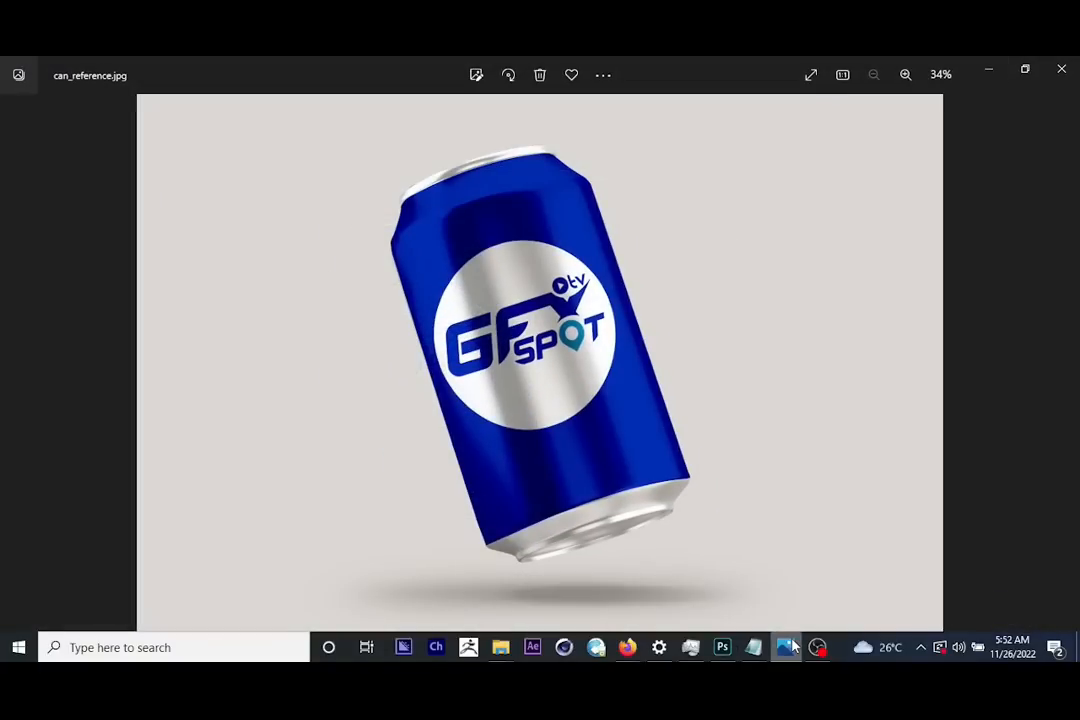
click(788, 647)
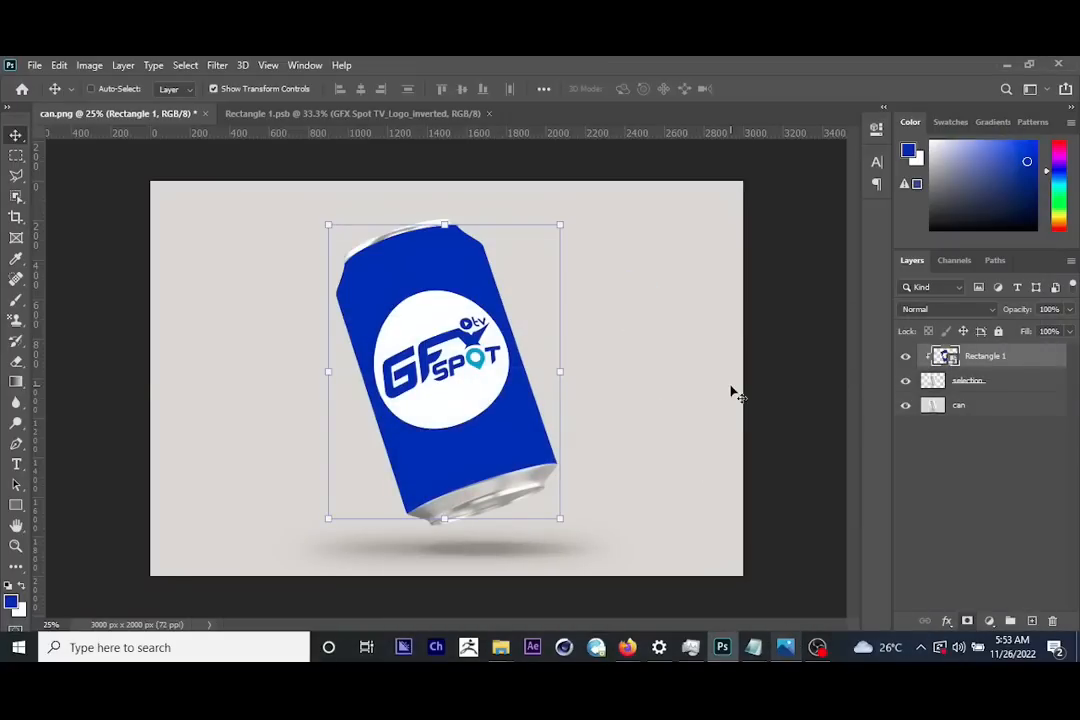
click(956, 316)
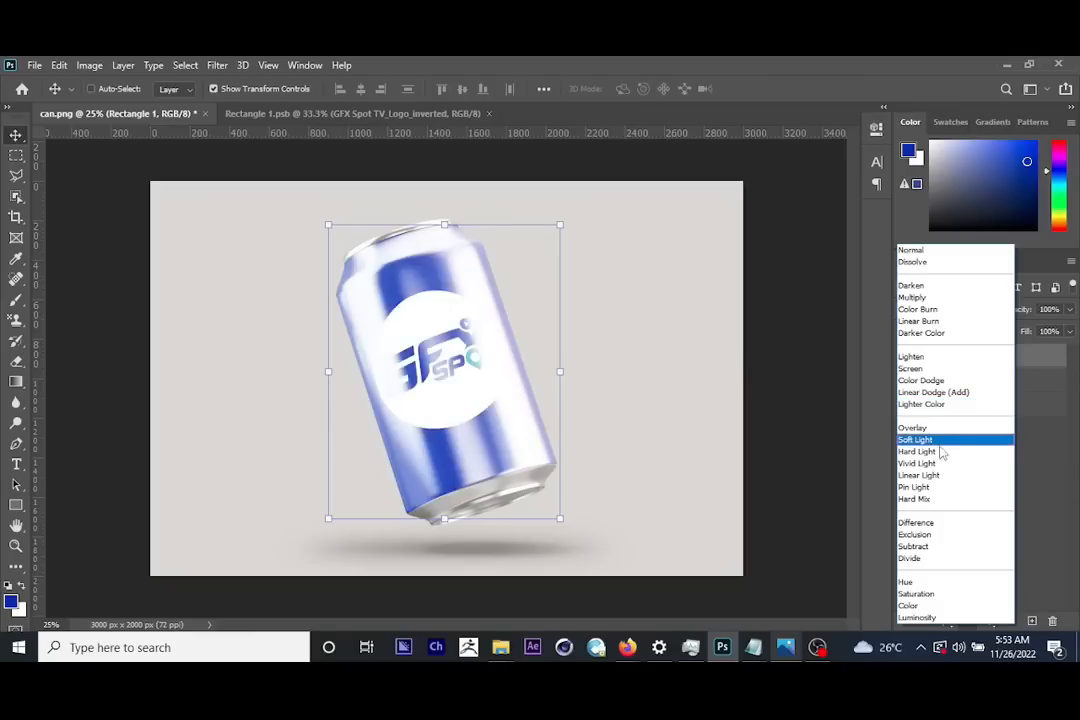
click(933, 324)
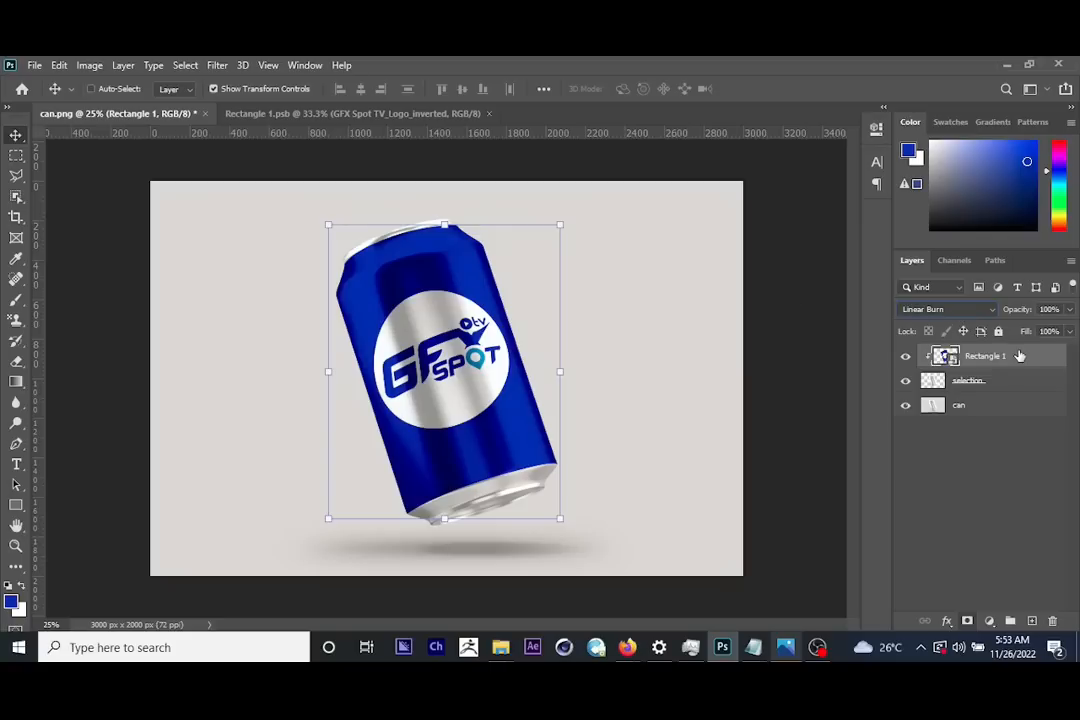
click(938, 312)
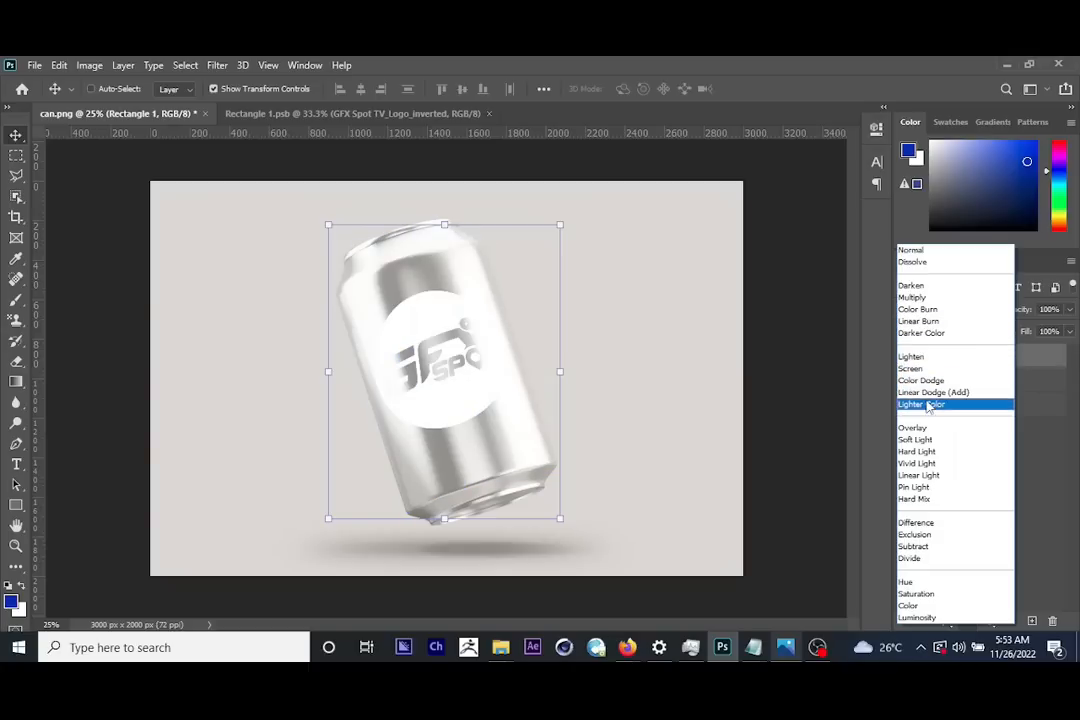
click(918, 321)
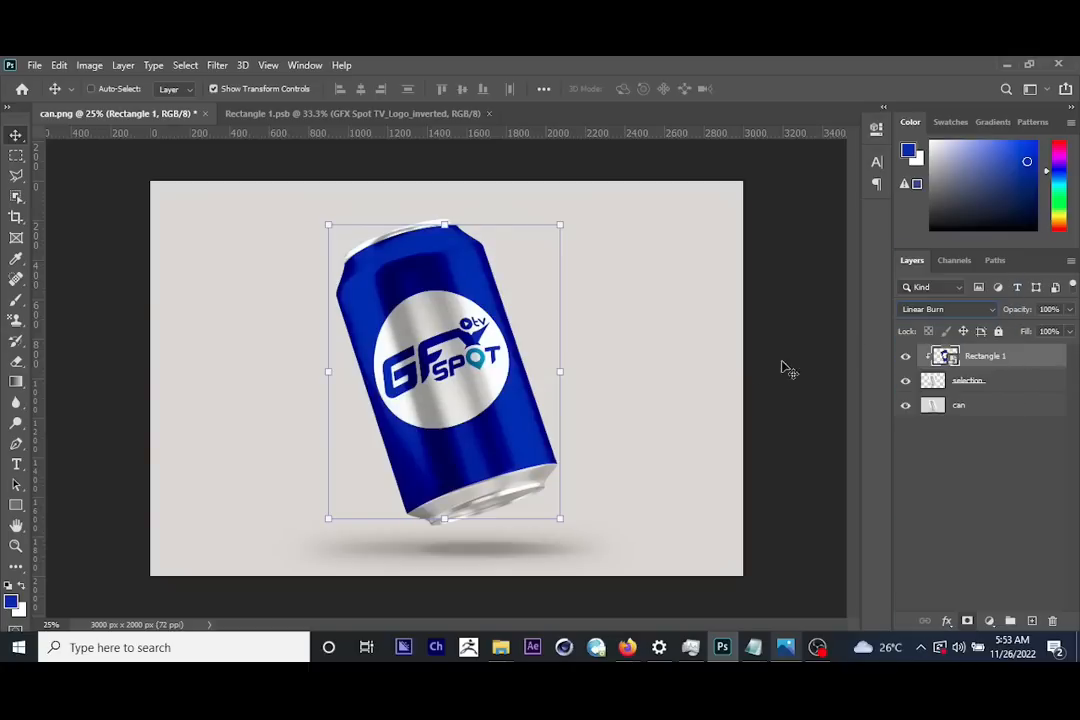
key(ctrl+plus)
key(ctrl+plus)
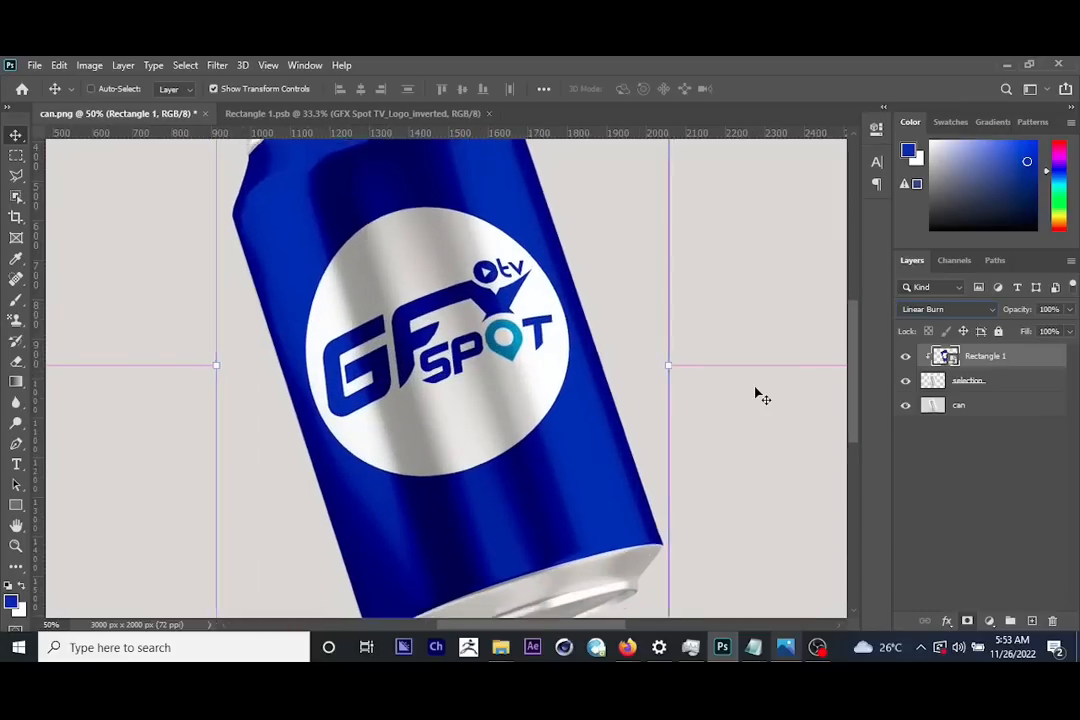
key(ctrl+minus)
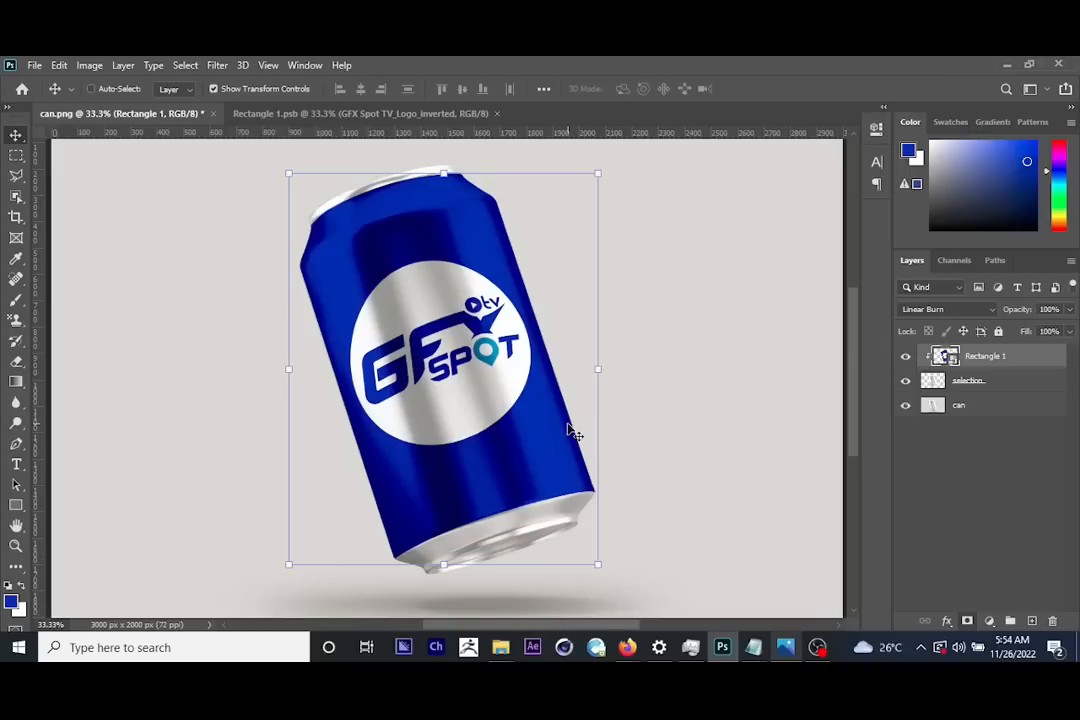